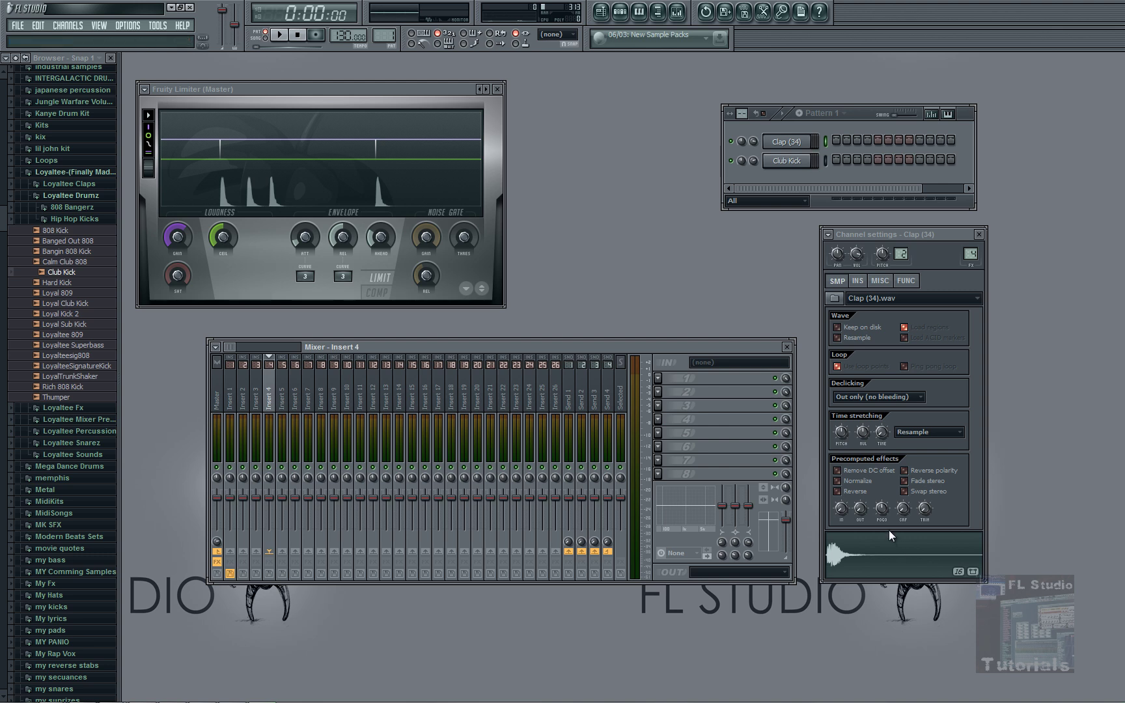
Audition the Clap (34) sample three times.
{"action": "left_click", "coordinate": [887, 557]}
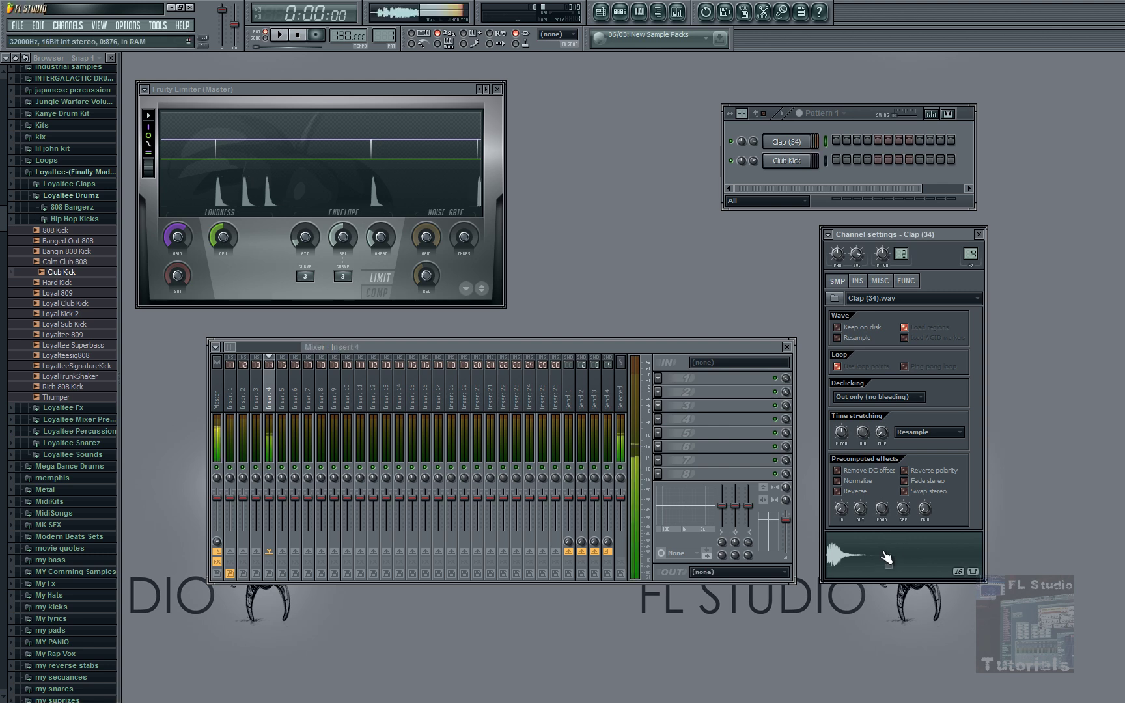
{"action": "left_click", "coordinate": [887, 557]}
{"action": "left_click", "coordinate": [887, 557]}
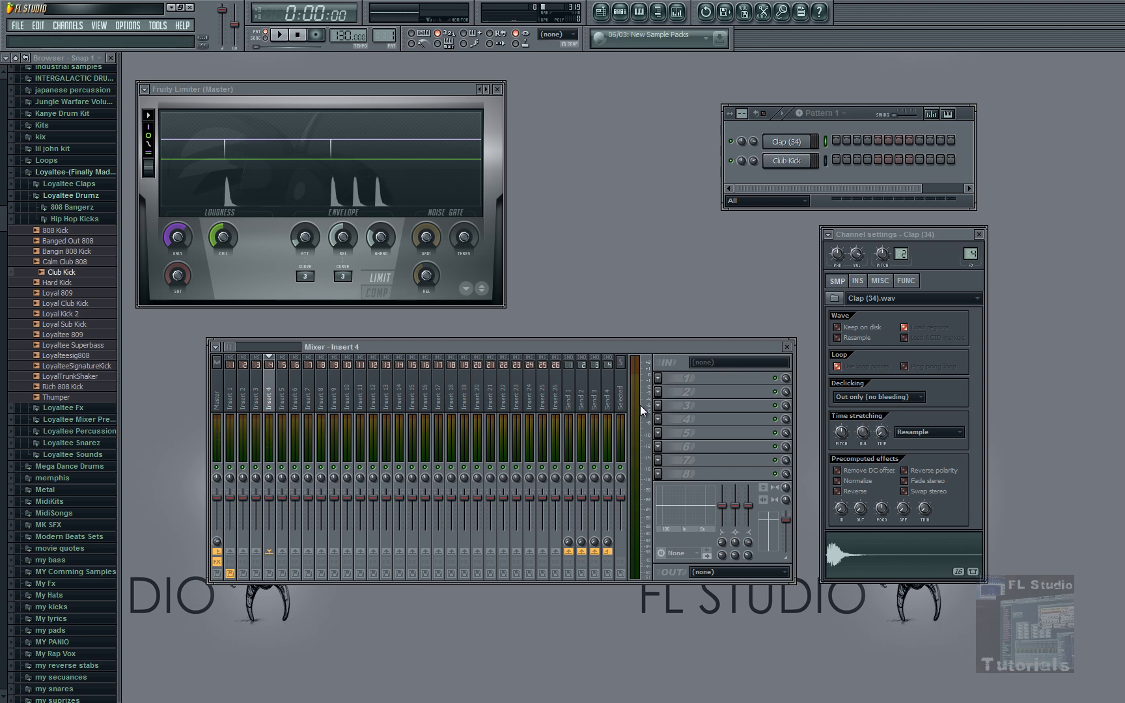
Load Fruity Reeverb into Insert 4's third slot, audition the clap through it, and move its window aside.
{"action": "left_click", "coordinate": [660, 408]}
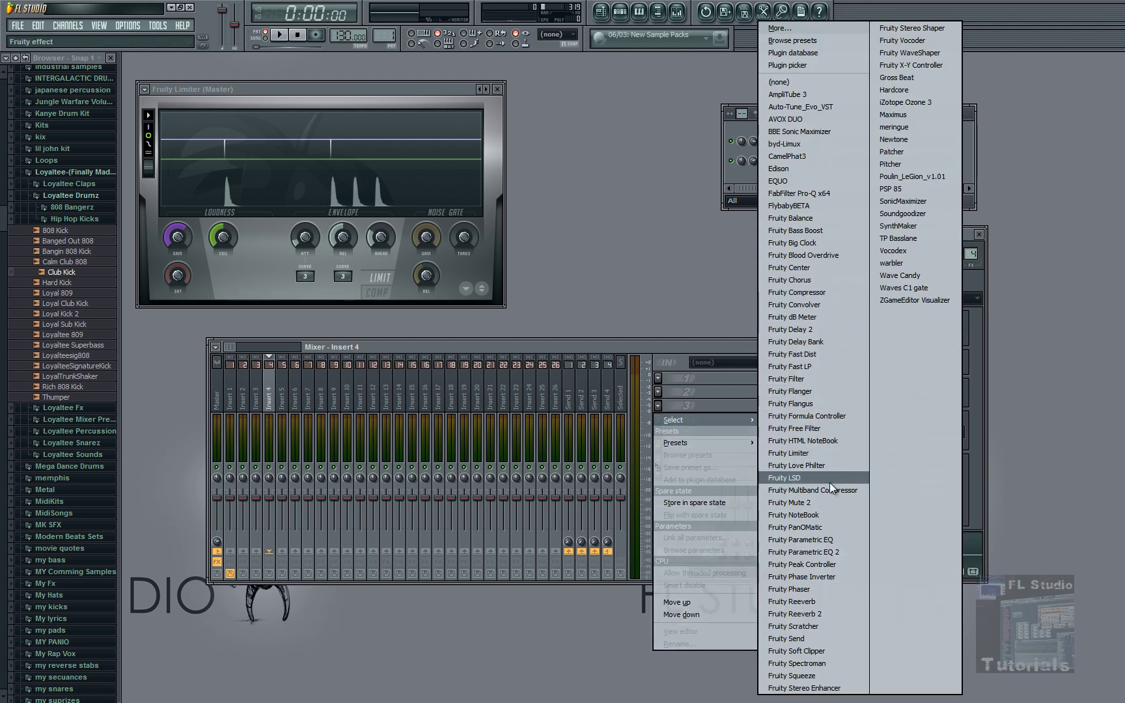
{"action": "left_click", "coordinate": [818, 603]}
{"action": "left_click", "coordinate": [940, 576]}
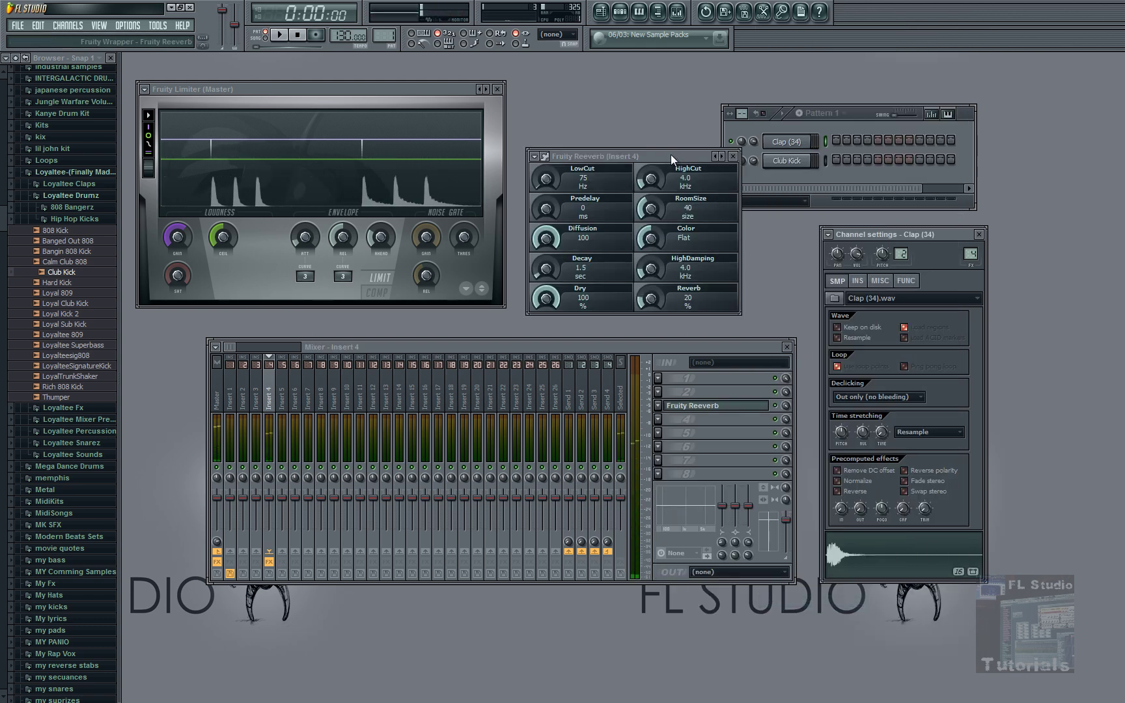
{"action": "left_click_drag", "start_coordinate": [671, 154], "coordinate": [661, 140]}
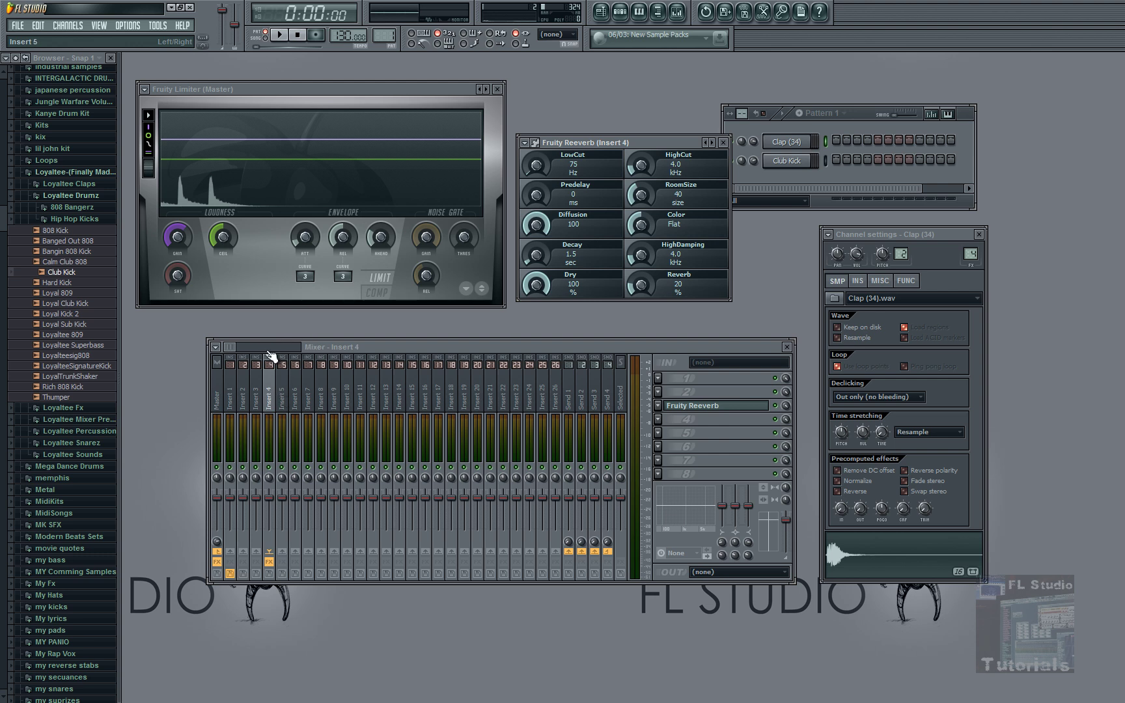
Select Insert 4, audition the clap through the reverb, and bring up the Reeverb slot's Replace submenu.
{"action": "left_click", "coordinate": [705, 410]}
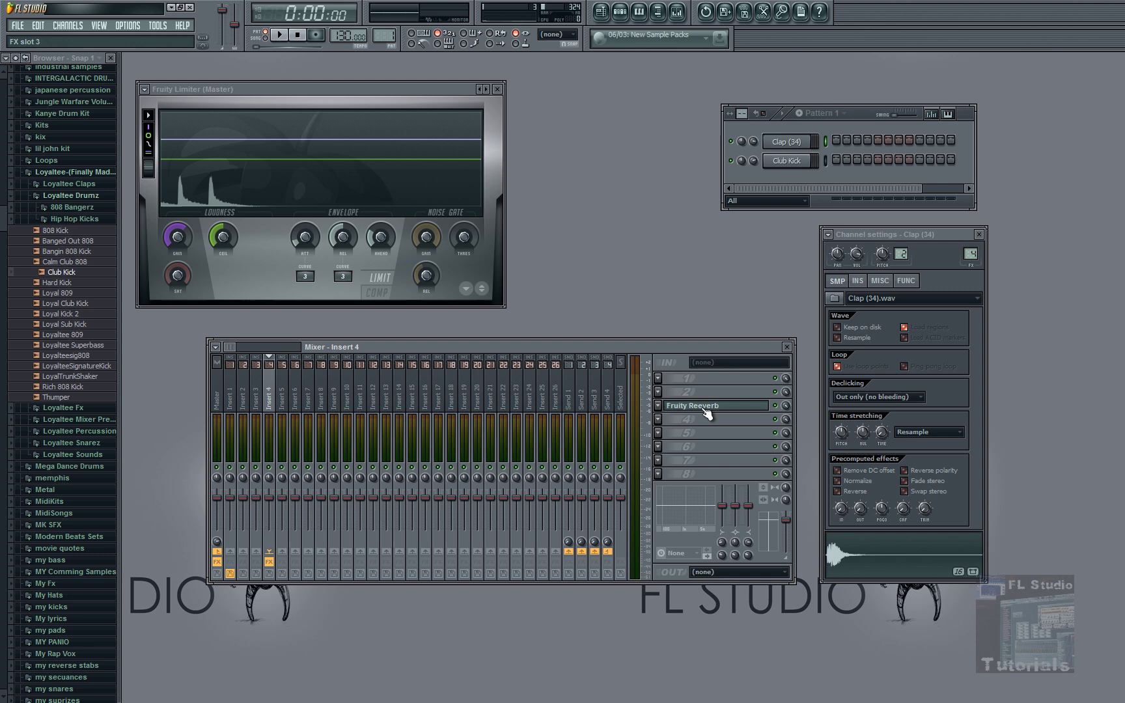
{"action": "left_click", "coordinate": [705, 411]}
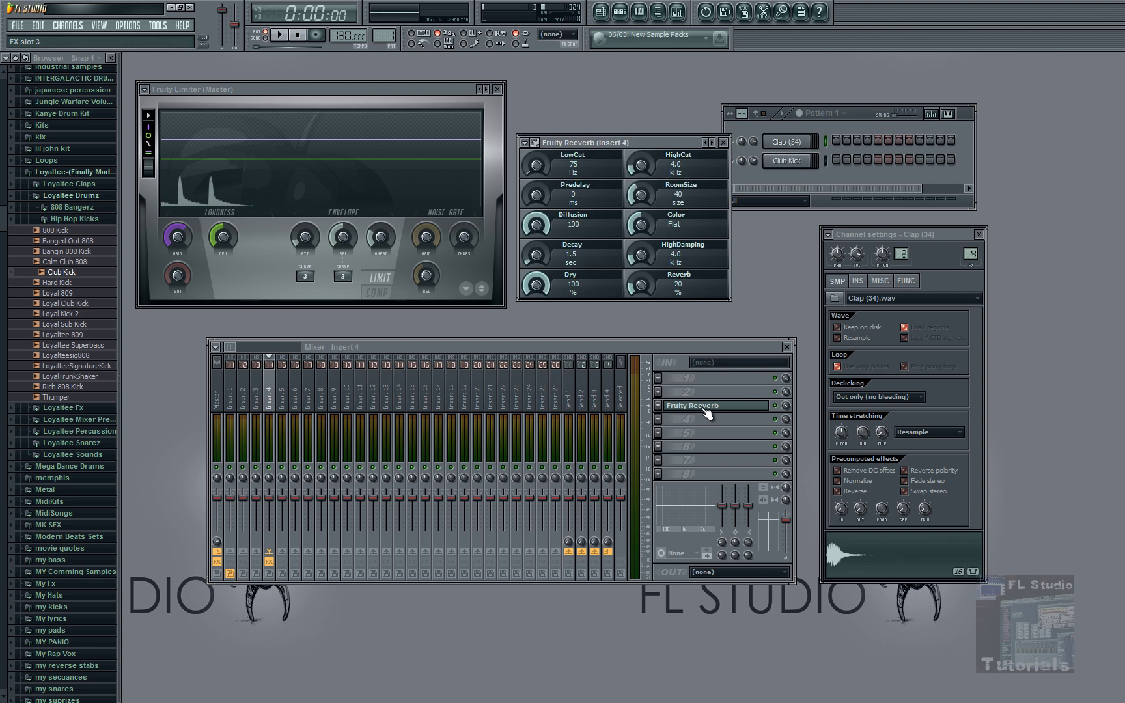
{"action": "left_click", "coordinate": [274, 398]}
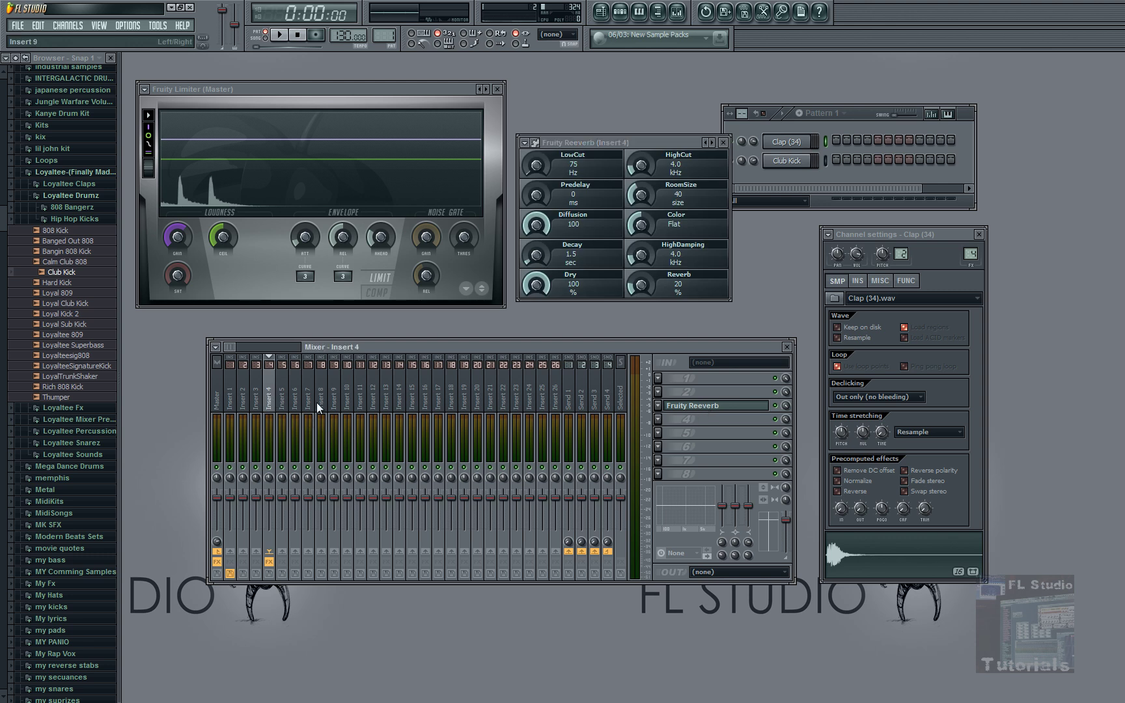
{"action": "left_click", "coordinate": [891, 554]}
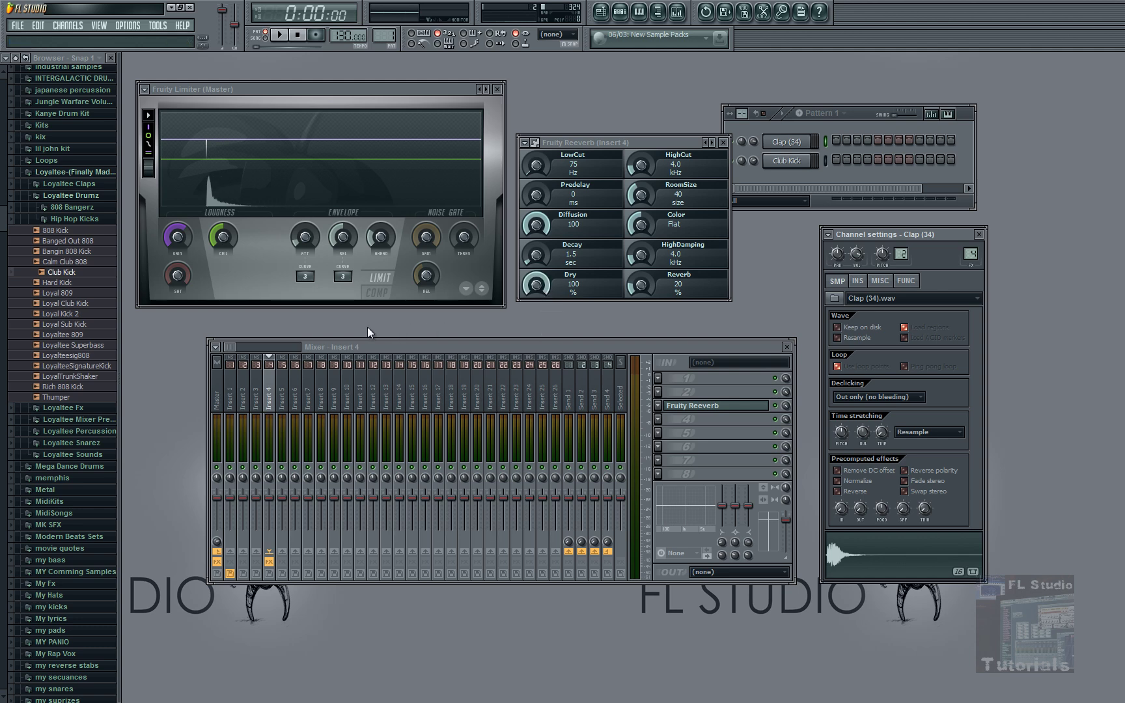
{"action": "left_click", "coordinate": [659, 406]}
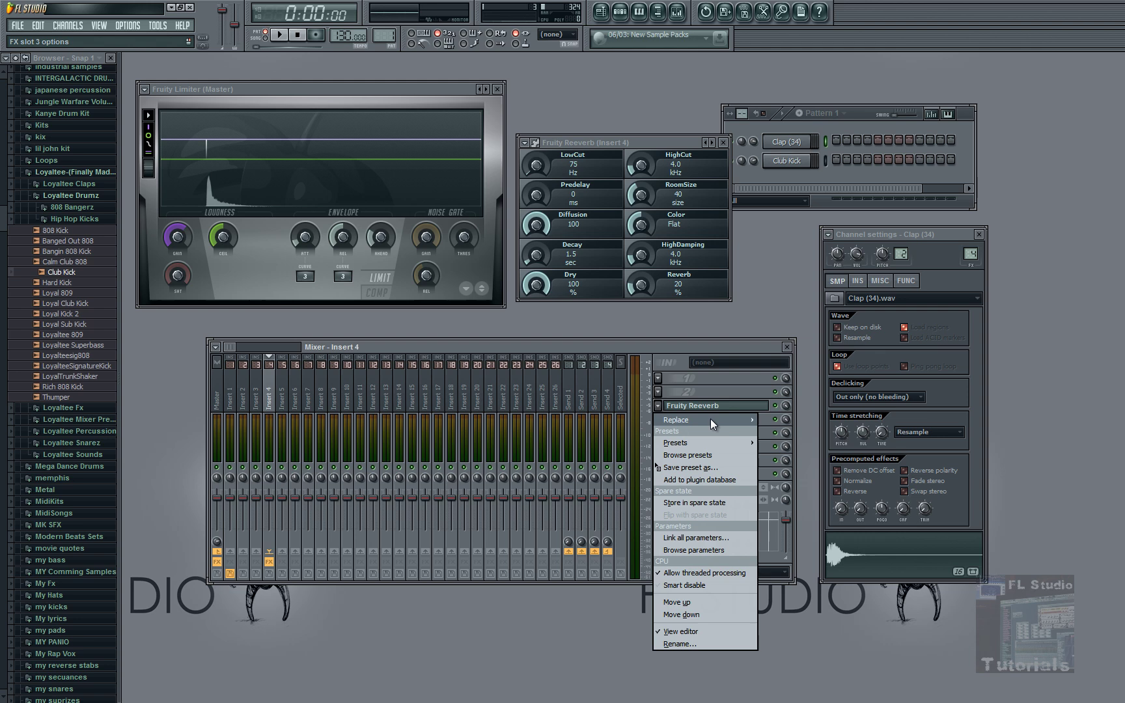
{"action": "mouse_move", "coordinate": [710, 419]}
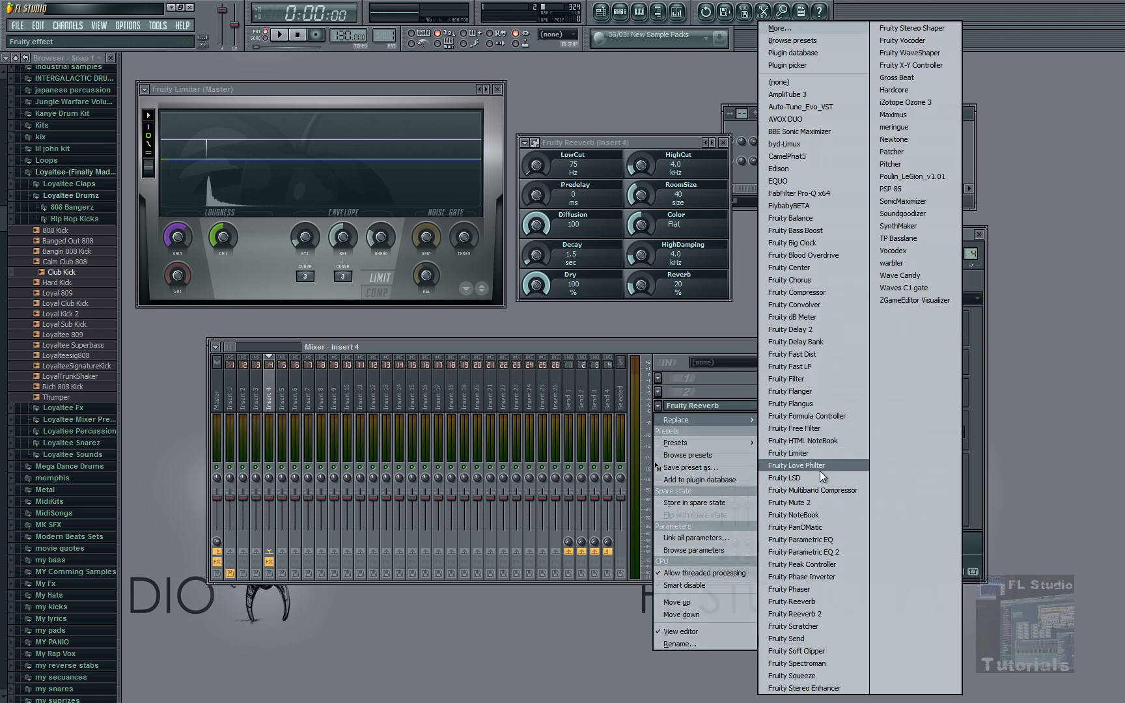
Replace the Reeverb with Fruity Send, check the send tracks, and set its target send track.
{"action": "left_click", "coordinate": [792, 639]}
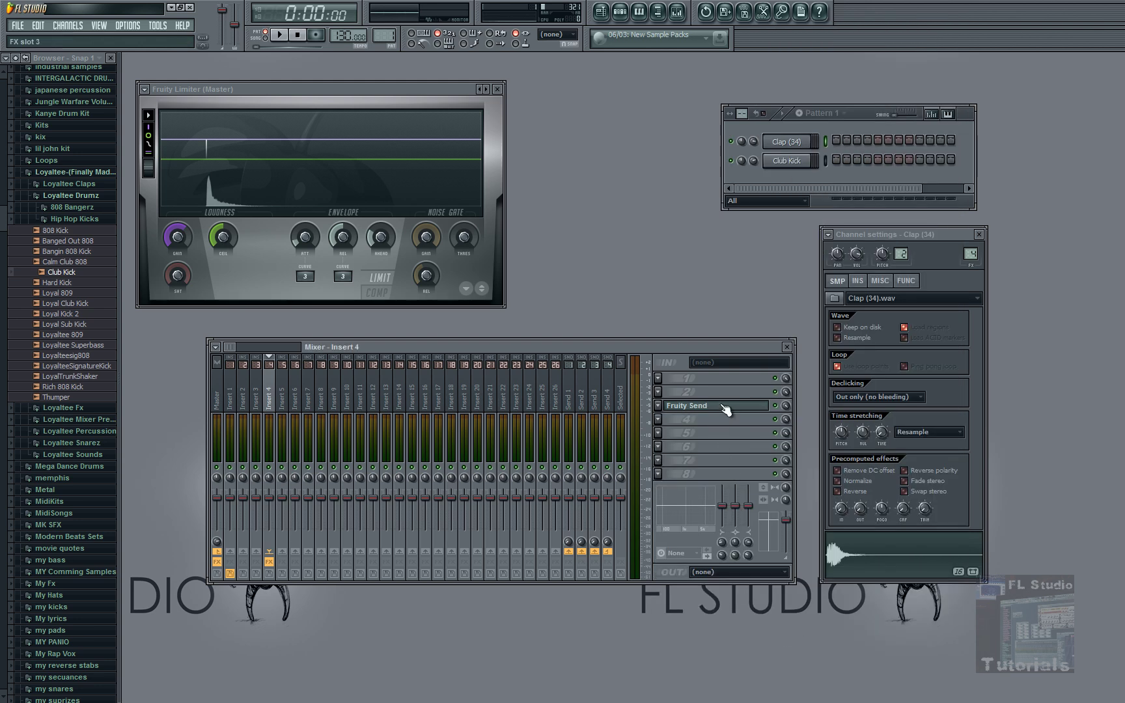
{"action": "left_click_drag", "start_coordinate": [569, 142], "coordinate": [599, 203]}
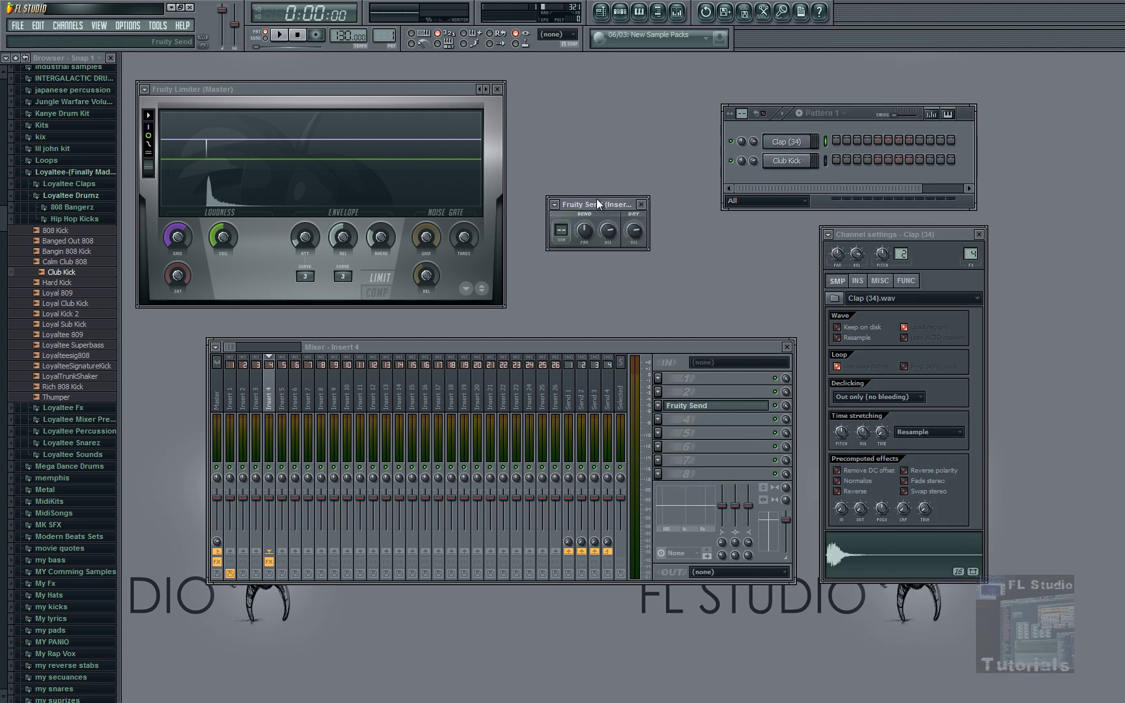
{"action": "left_click", "coordinate": [575, 408]}
{"action": "left_click", "coordinate": [581, 402]}
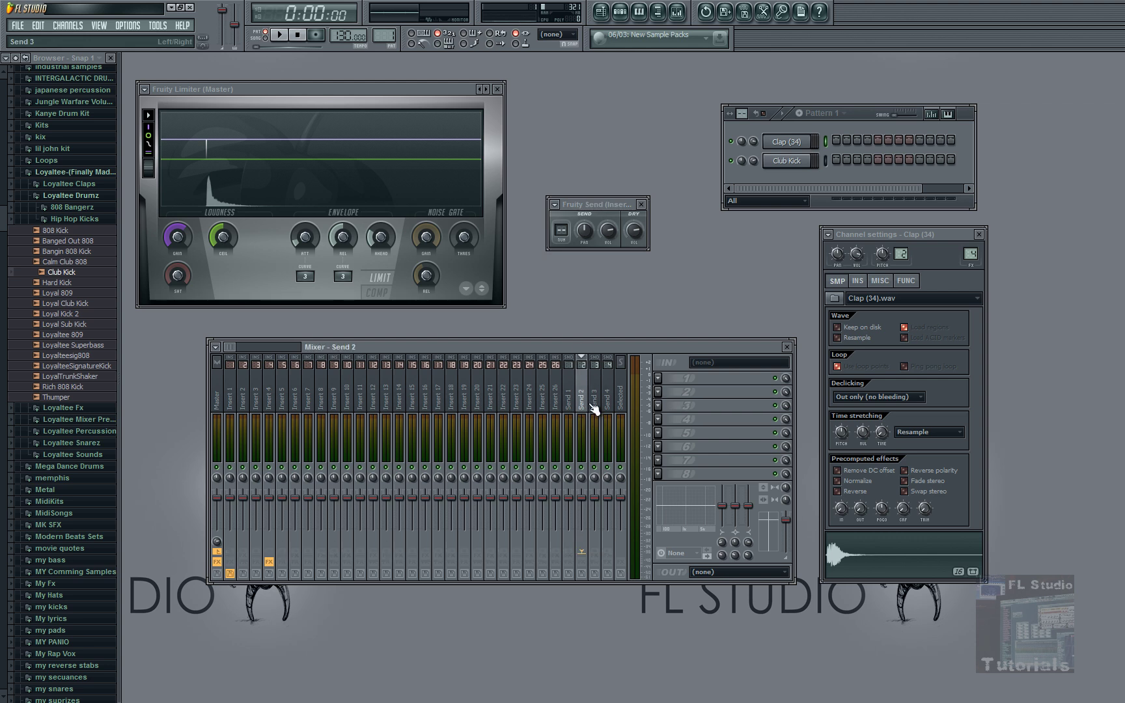
{"action": "left_click", "coordinate": [608, 405]}
{"action": "left_click", "coordinate": [269, 399]}
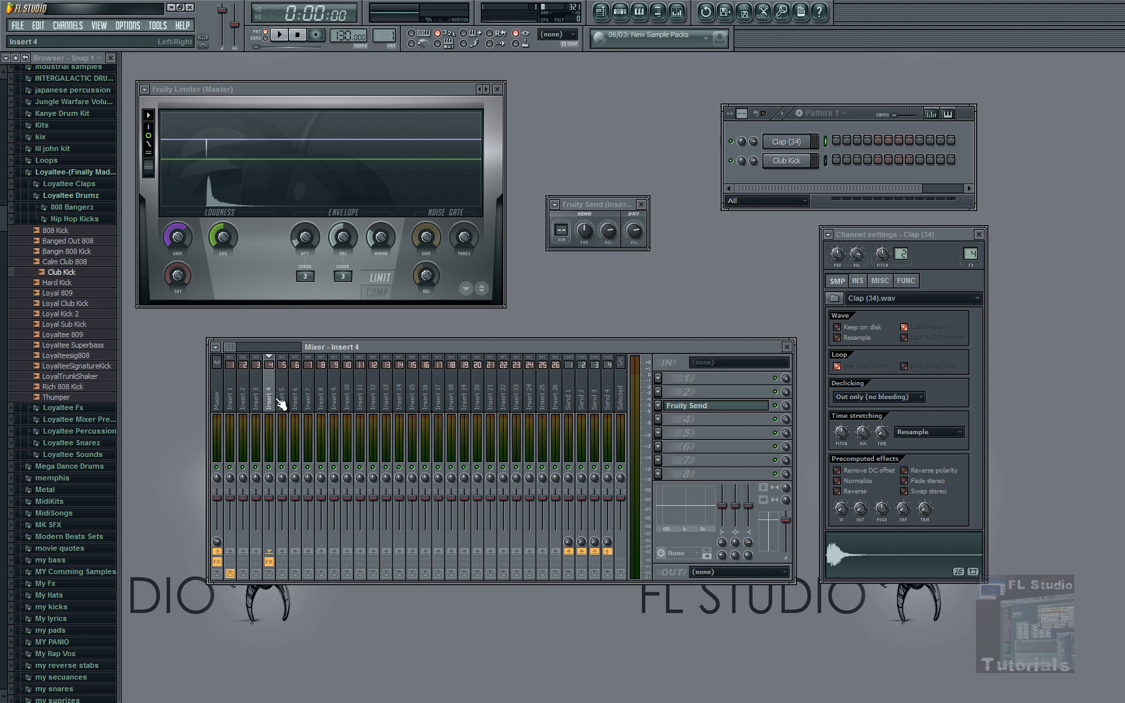
{"action": "left_click", "coordinate": [561, 231]}
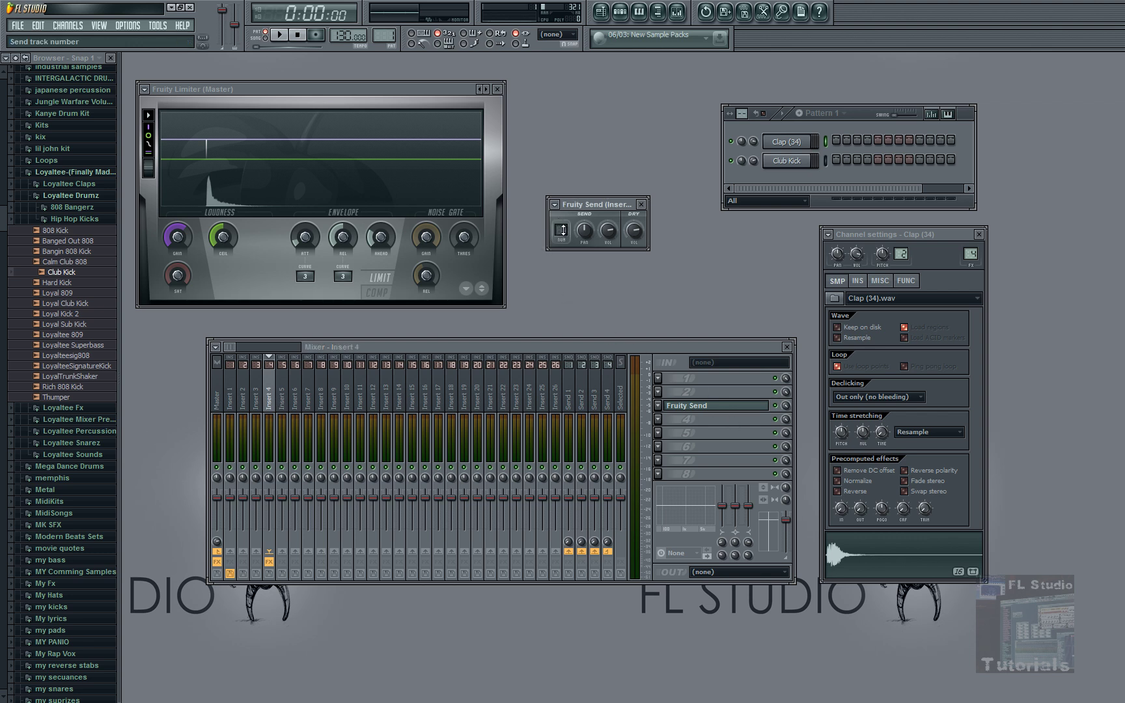
Load Fruity Reeverb into Send 1's third effect slot and move its window off the limiter.
{"action": "left_click", "coordinate": [570, 400]}
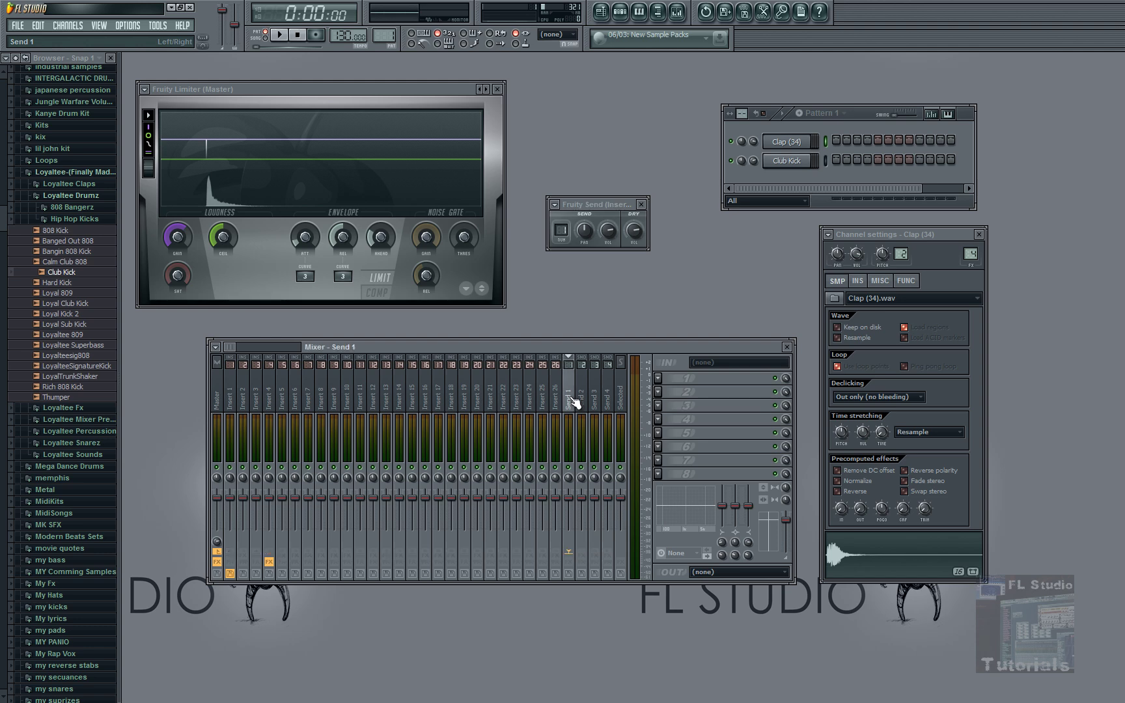
{"action": "left_click", "coordinate": [665, 411]}
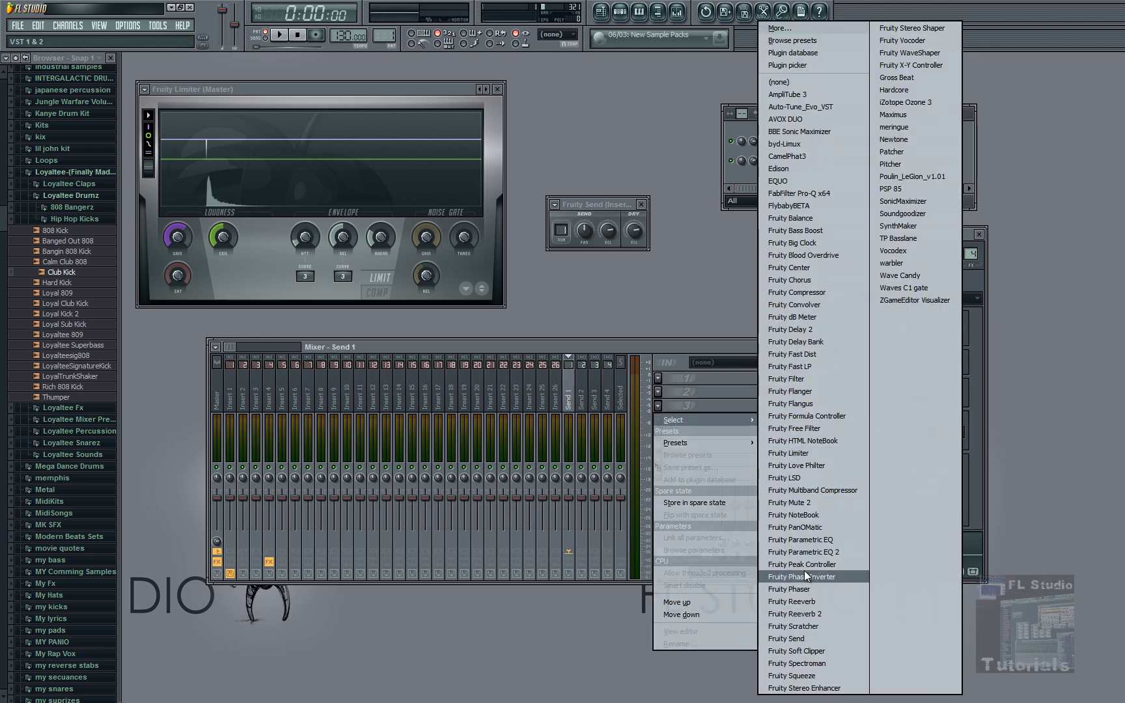
{"action": "left_click", "coordinate": [805, 601]}
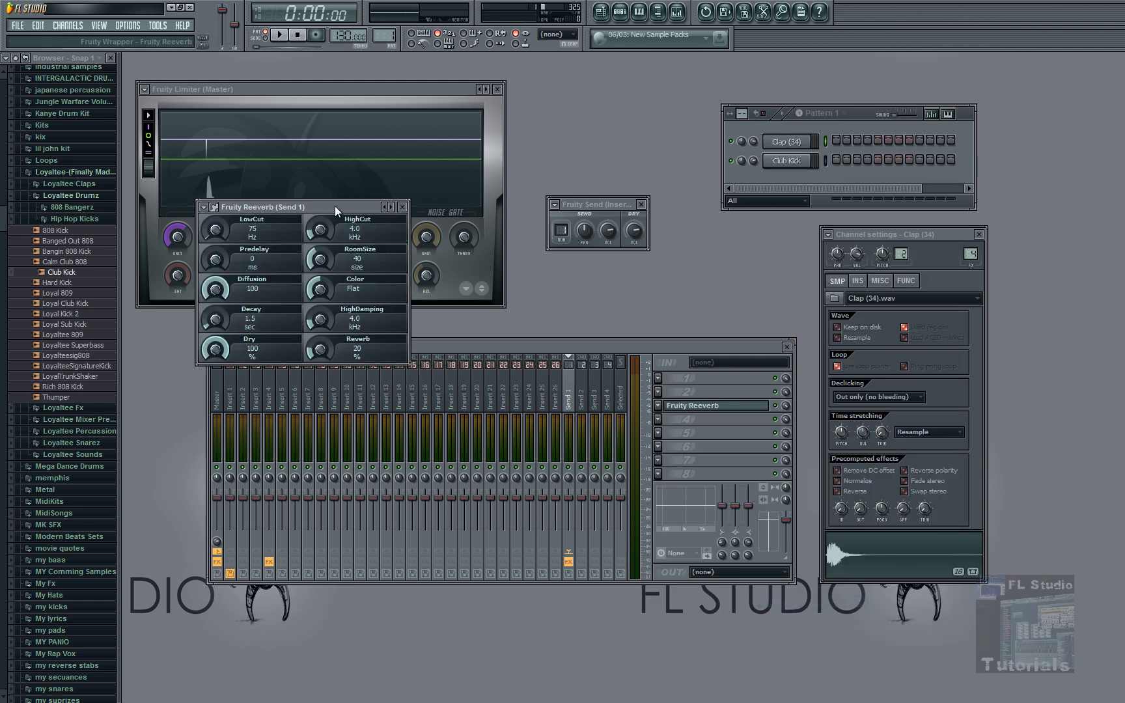
{"action": "left_click_drag", "start_coordinate": [335, 207], "coordinate": [624, 121]}
Check Insert 4, then reselect Send 1 and bring its Reeverb window forward.
{"action": "left_click", "coordinate": [272, 405]}
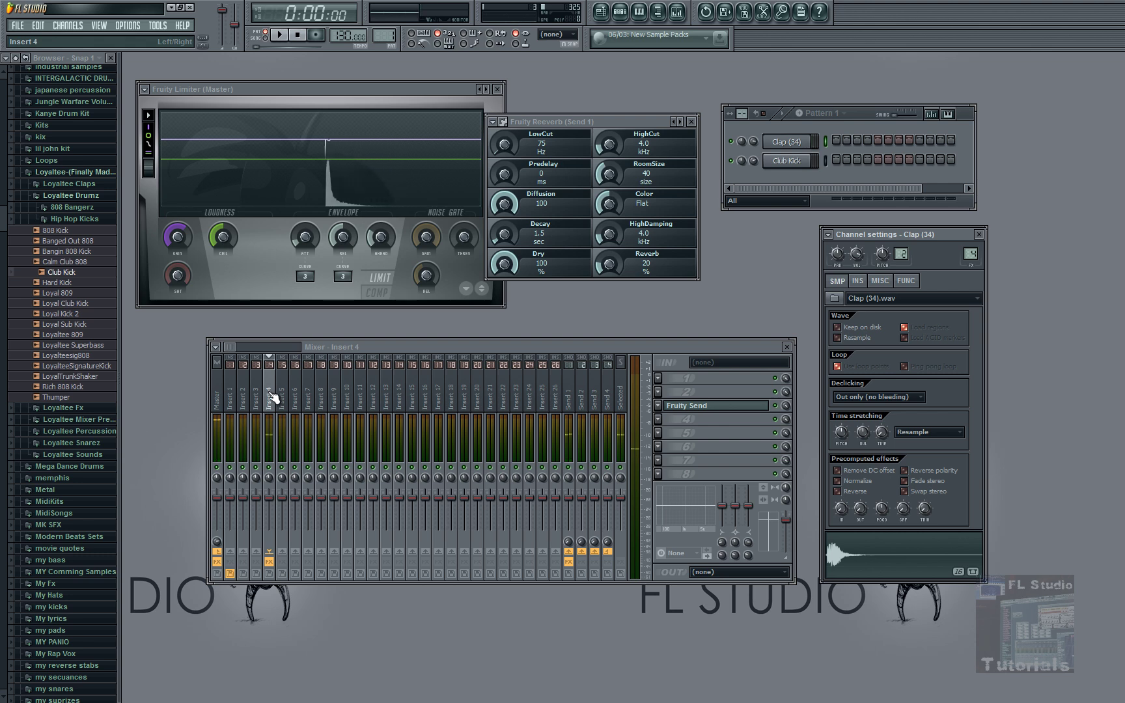
{"action": "left_click", "coordinate": [574, 397]}
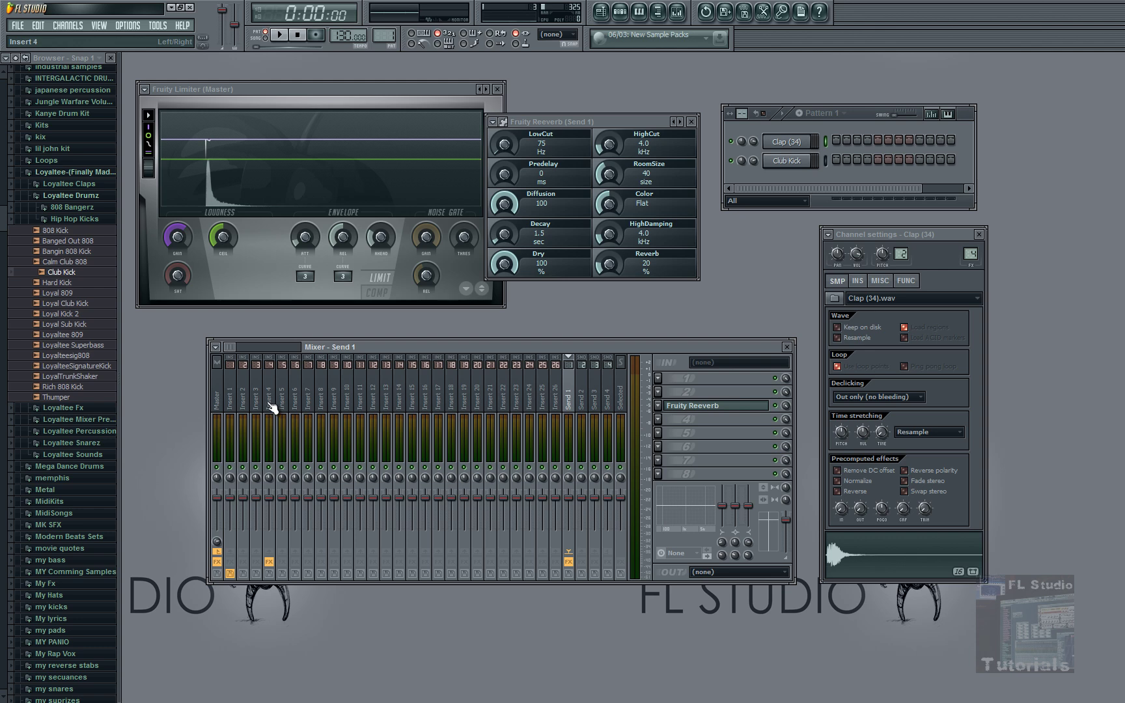
{"action": "left_click", "coordinate": [713, 409]}
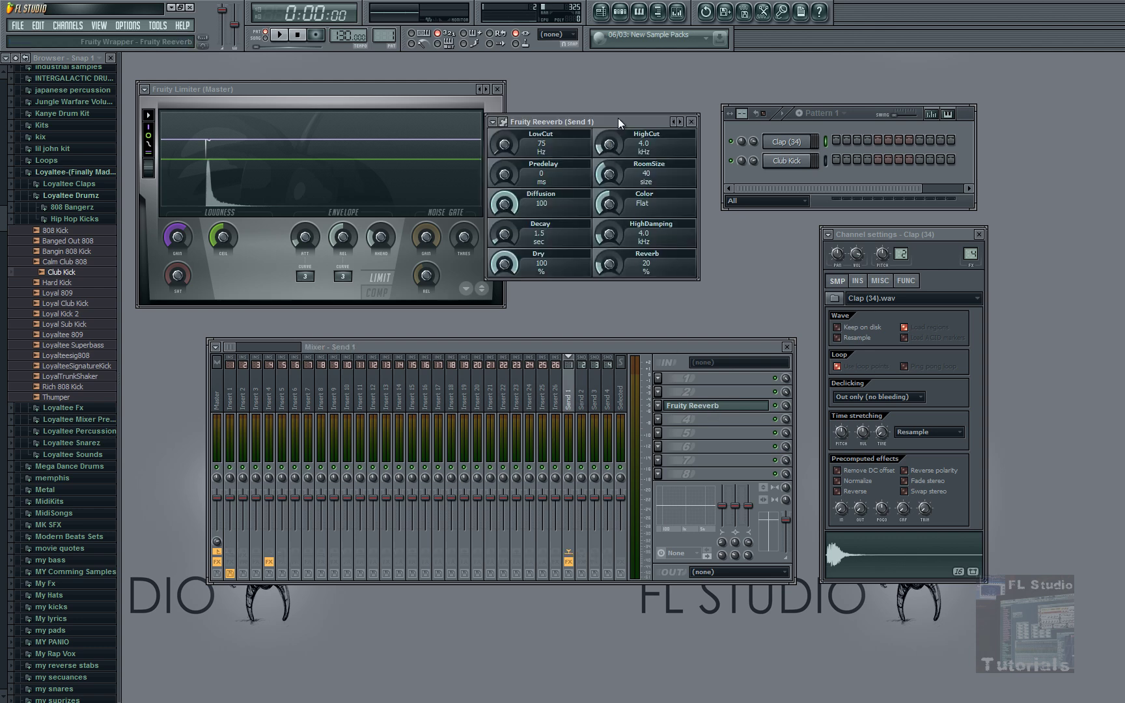
Reposition the Send 1 Reeverb window and turn its Dry level down to 0%.
{"action": "left_click_drag", "start_coordinate": [619, 120], "coordinate": [655, 130]}
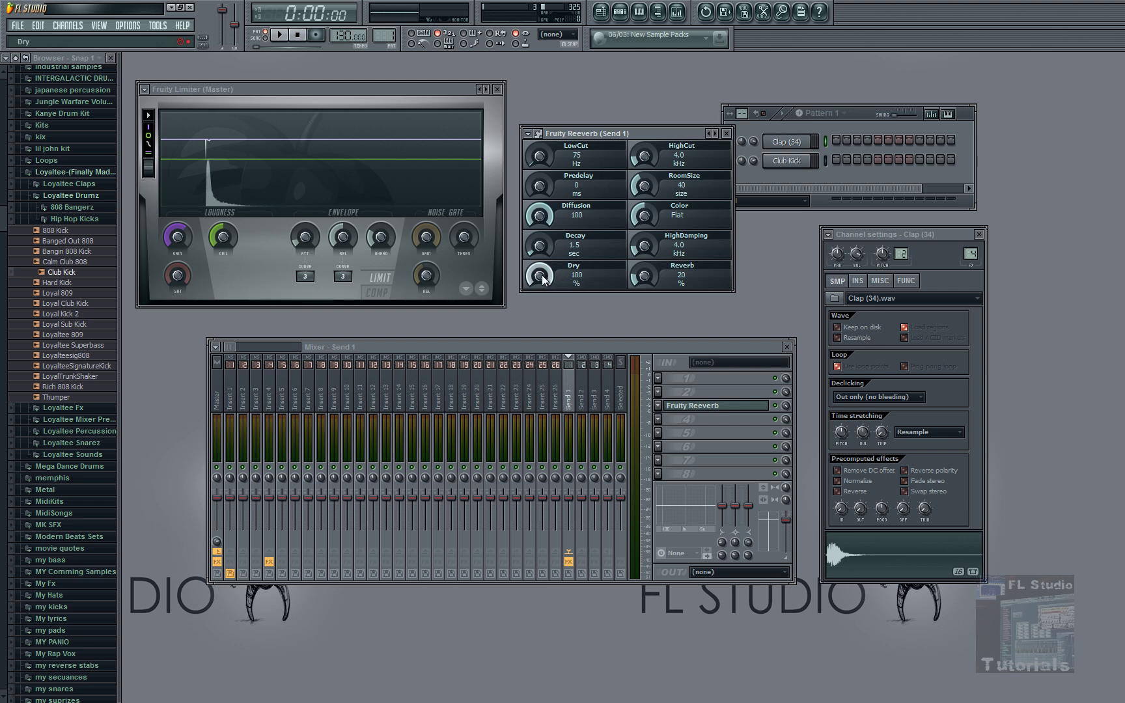
{"action": "left_click_drag", "start_coordinate": [544, 279], "coordinate": [529, 473]}
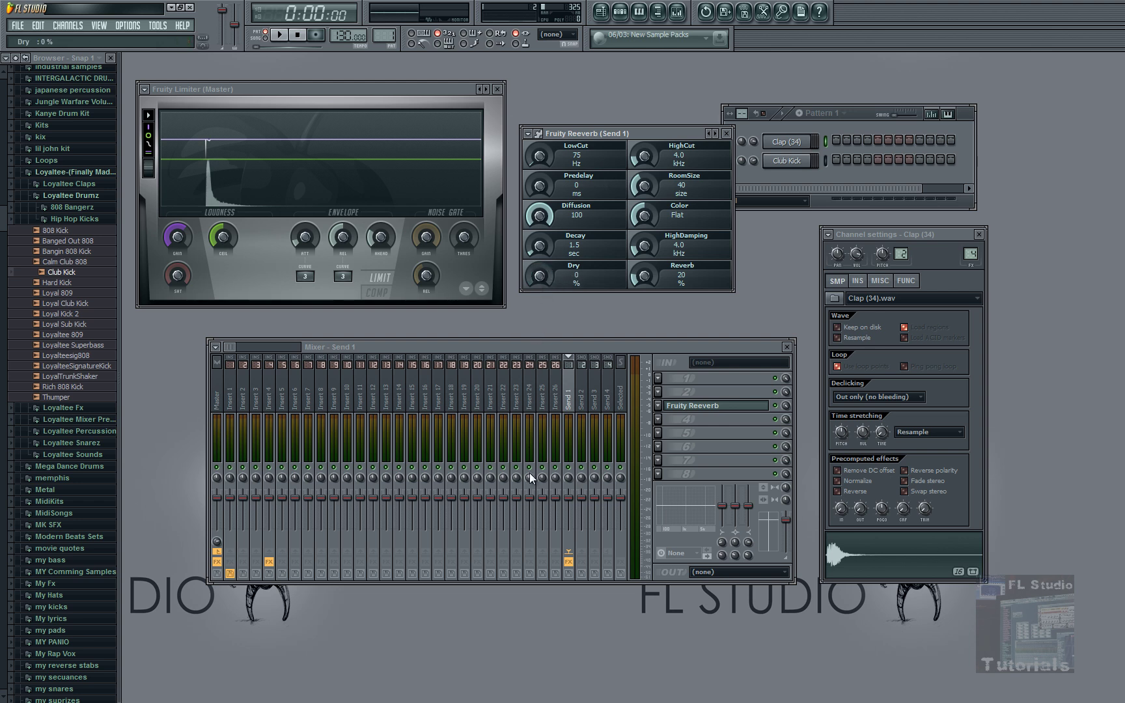
{"action": "left_click", "coordinate": [273, 408]}
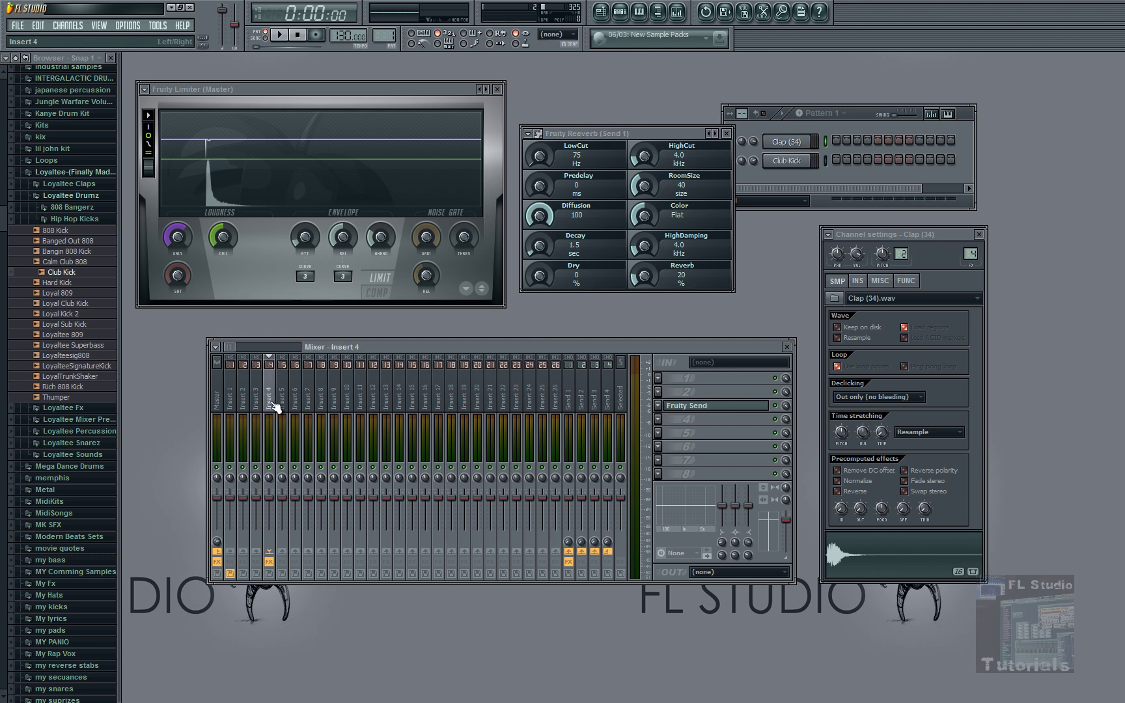
{"action": "left_click", "coordinate": [570, 402]}
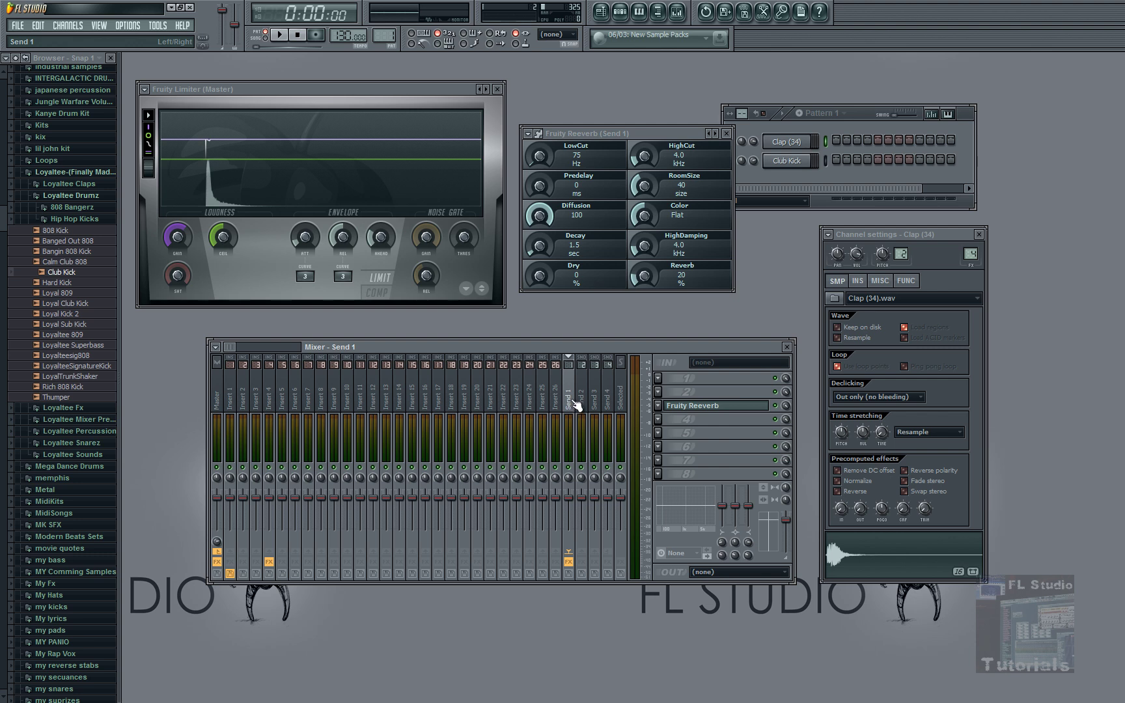
Compare by raising the reverb's Dry to 100%, then set it back to 0%.
{"action": "left_click_drag", "start_coordinate": [547, 275], "coordinate": [553, 100]}
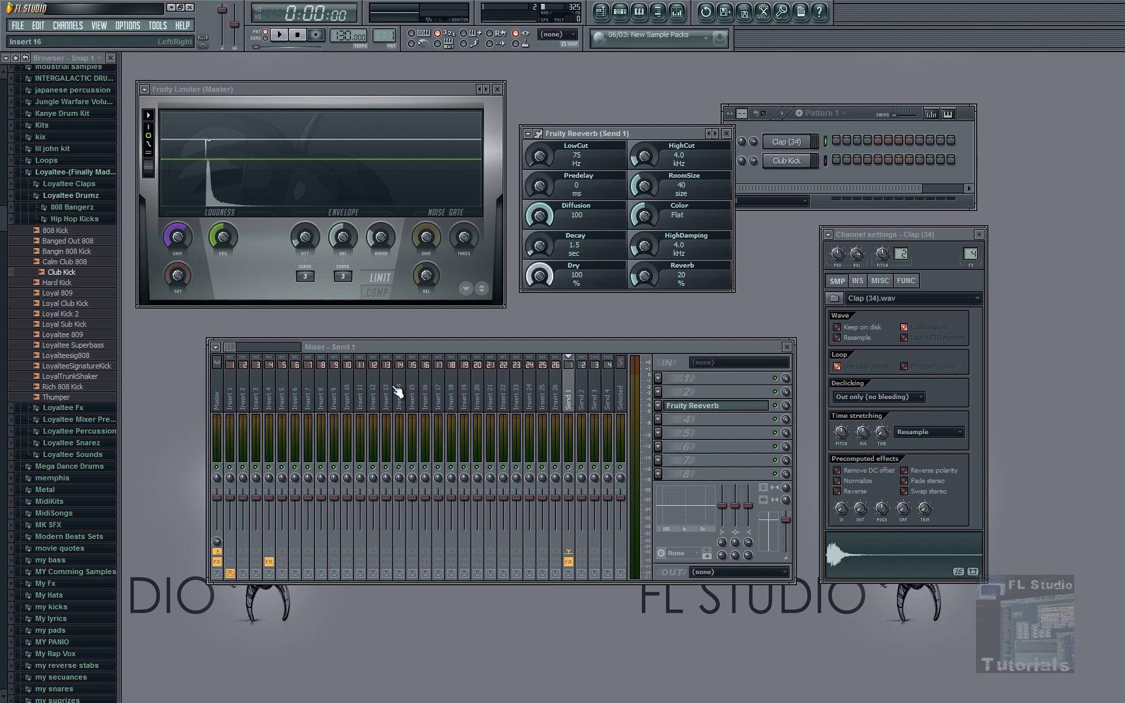
{"action": "left_click", "coordinate": [273, 403]}
{"action": "left_click", "coordinate": [571, 402]}
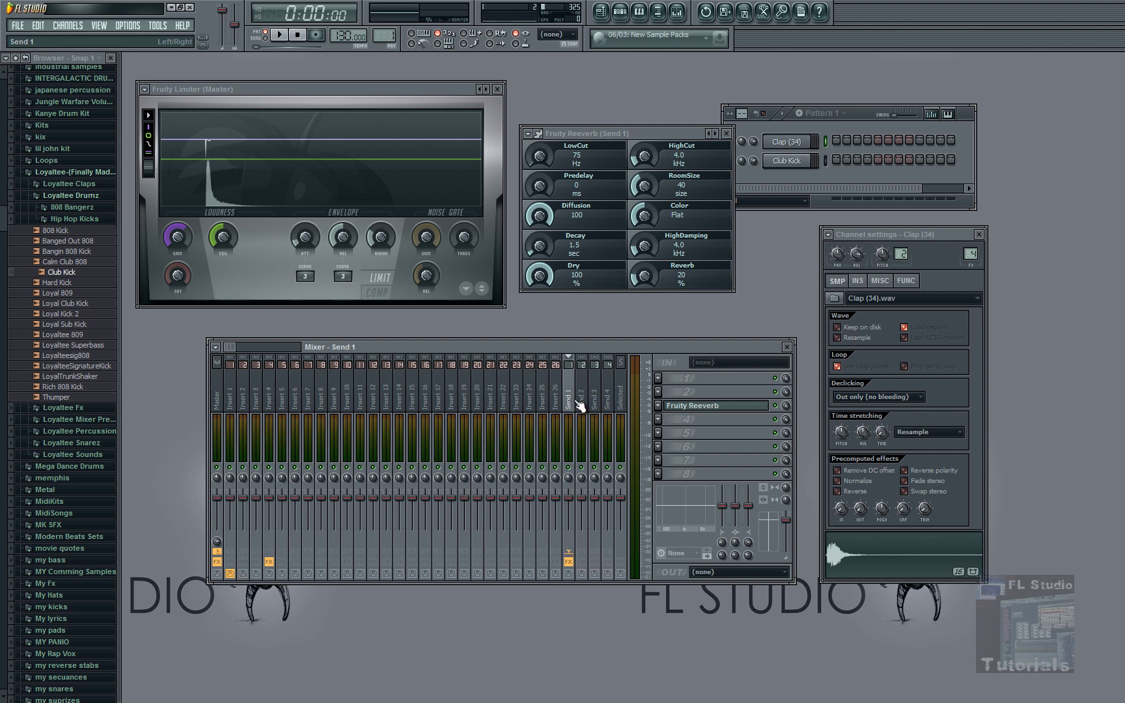
{"action": "left_click", "coordinate": [539, 275]}
{"action": "left_click_drag", "start_coordinate": [539, 275], "coordinate": [505, 441]}
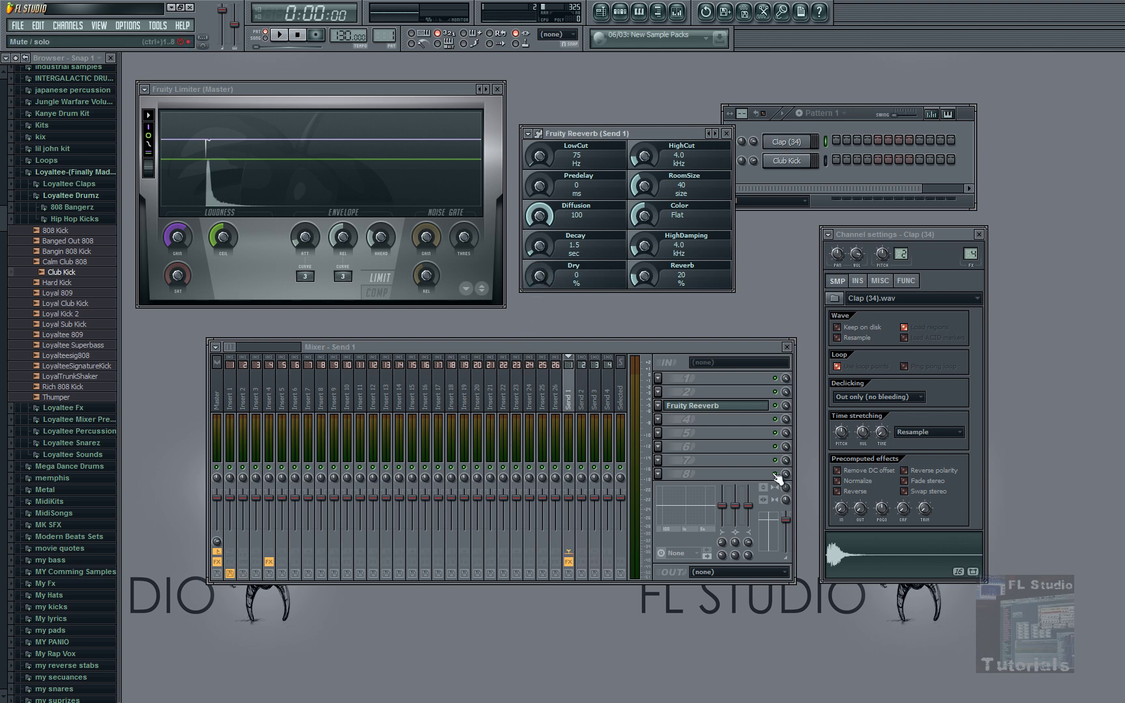
{"action": "left_click", "coordinate": [905, 548]}
{"action": "left_click", "coordinate": [904, 548]}
{"action": "left_click", "coordinate": [905, 548]}
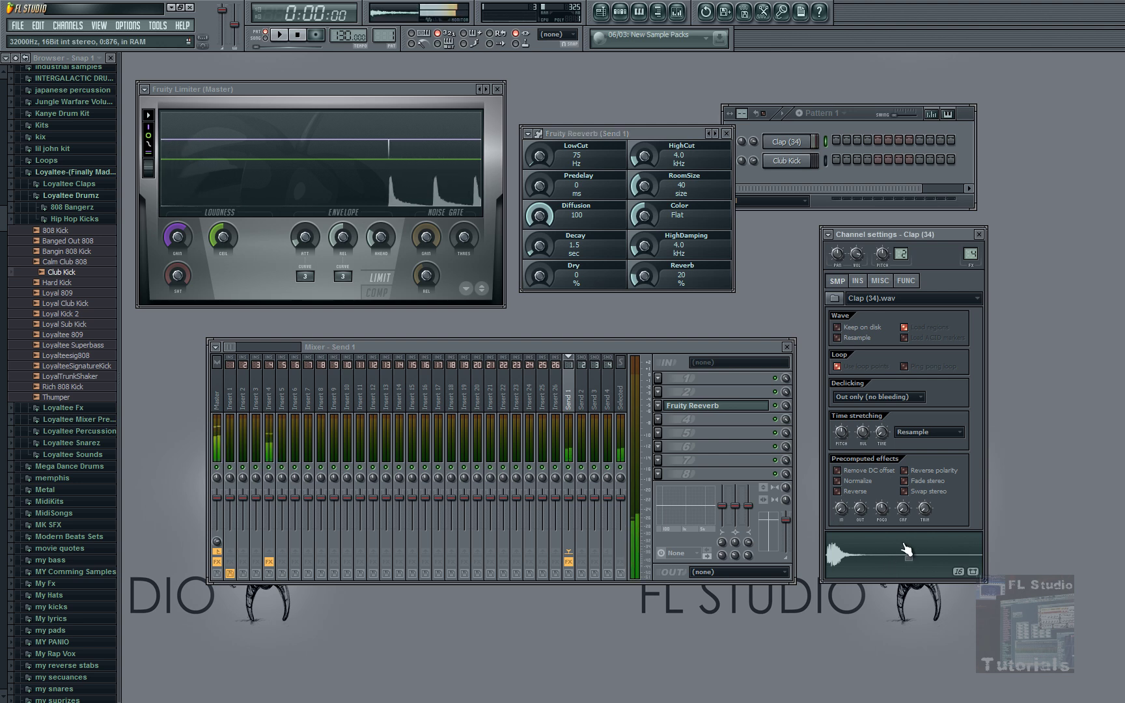
{"action": "left_click", "coordinate": [904, 548]}
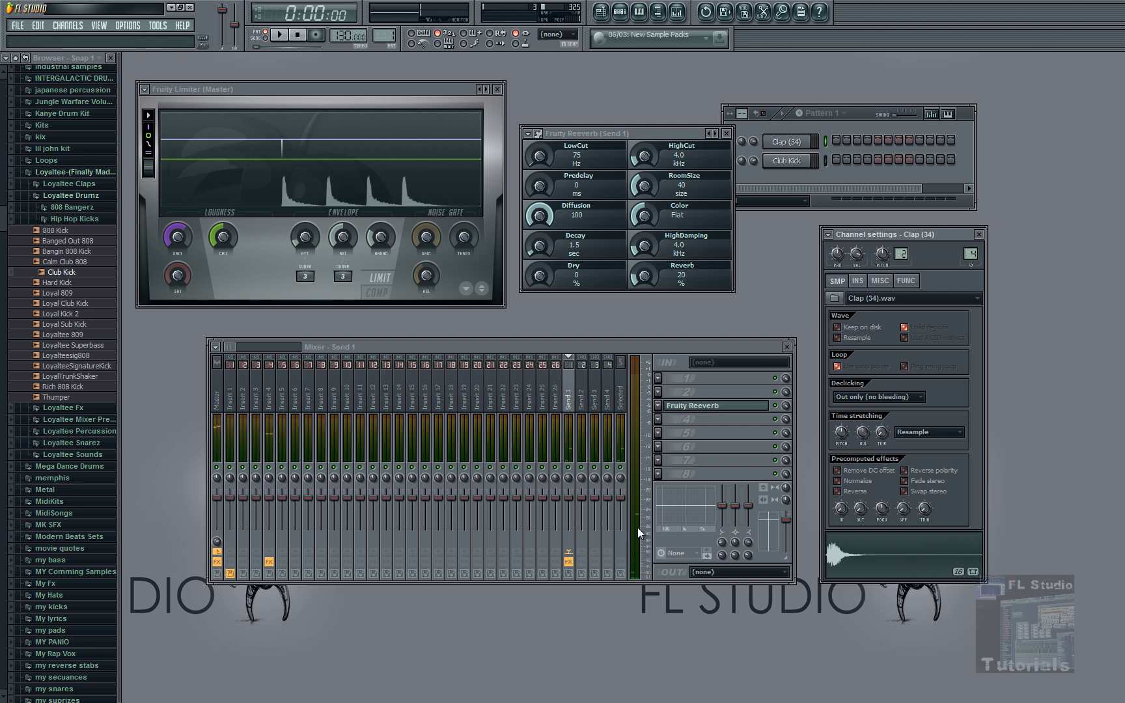
{"action": "left_click", "coordinate": [917, 572]}
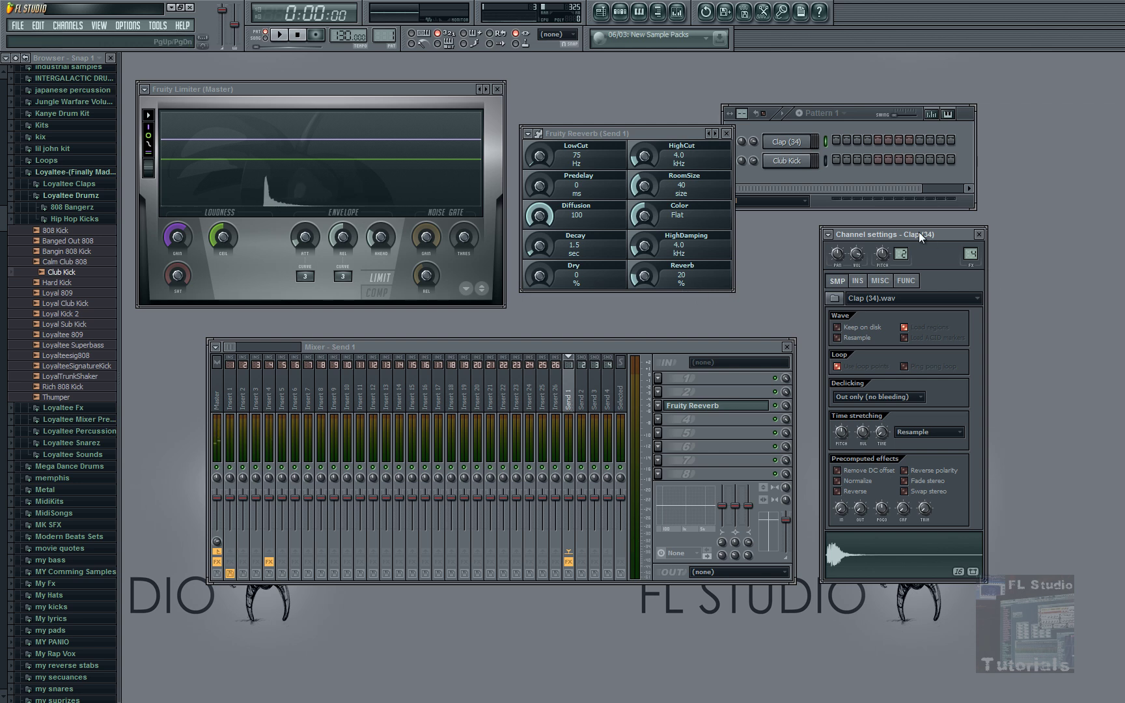
{"action": "left_click_drag", "start_coordinate": [942, 237], "coordinate": [938, 239]}
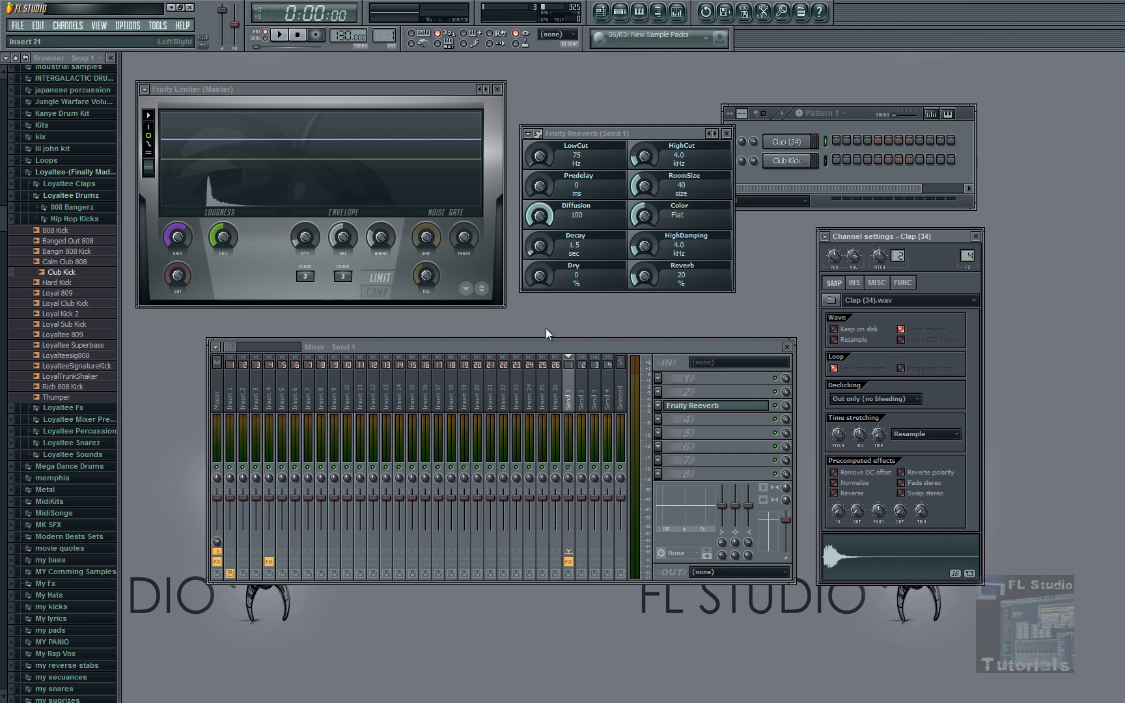
{"action": "left_click", "coordinate": [282, 401]}
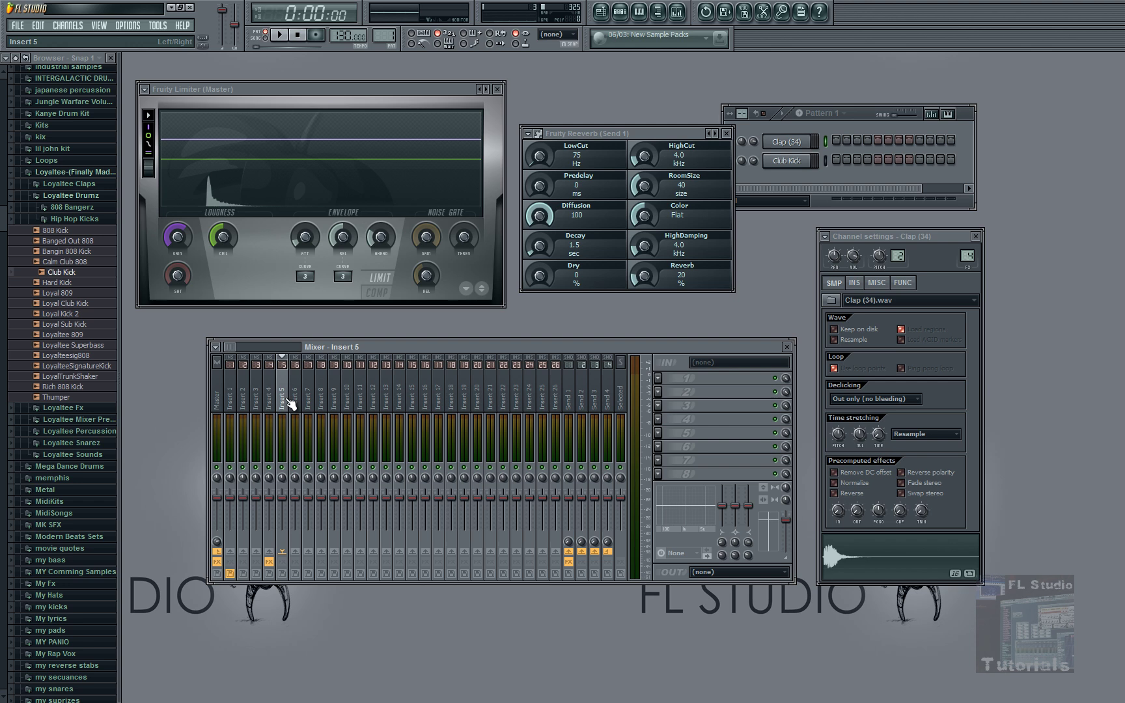
{"action": "left_click", "coordinate": [256, 401]}
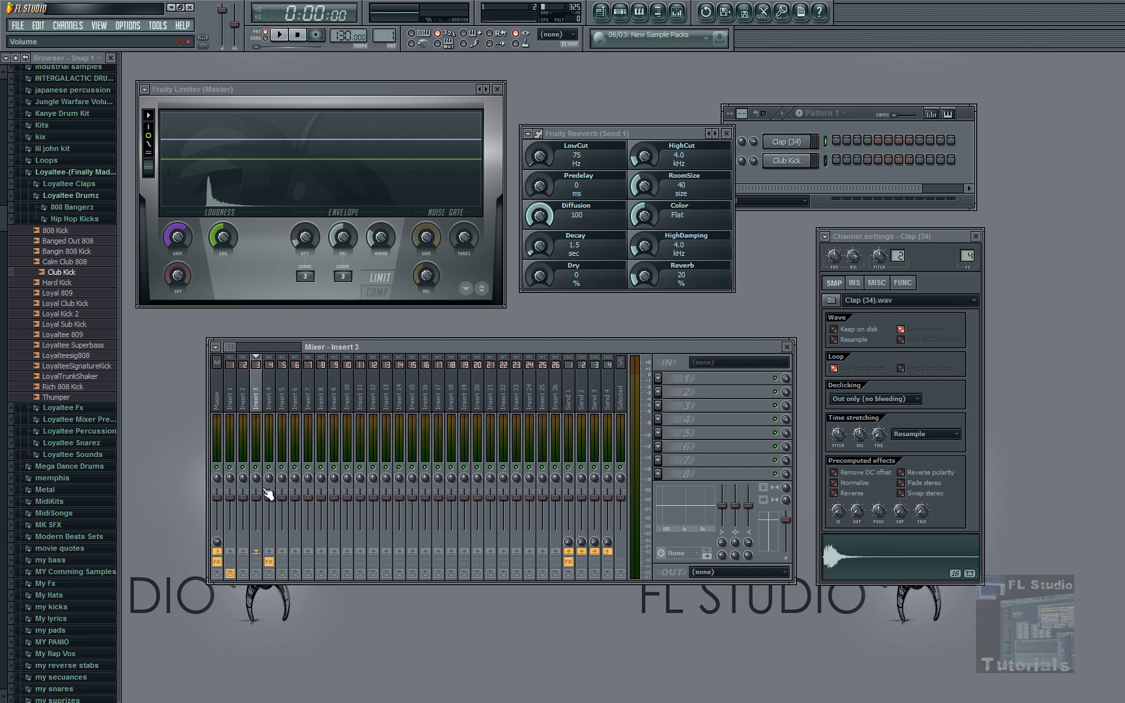
{"action": "left_click_drag", "start_coordinate": [455, 345], "coordinate": [440, 346]}
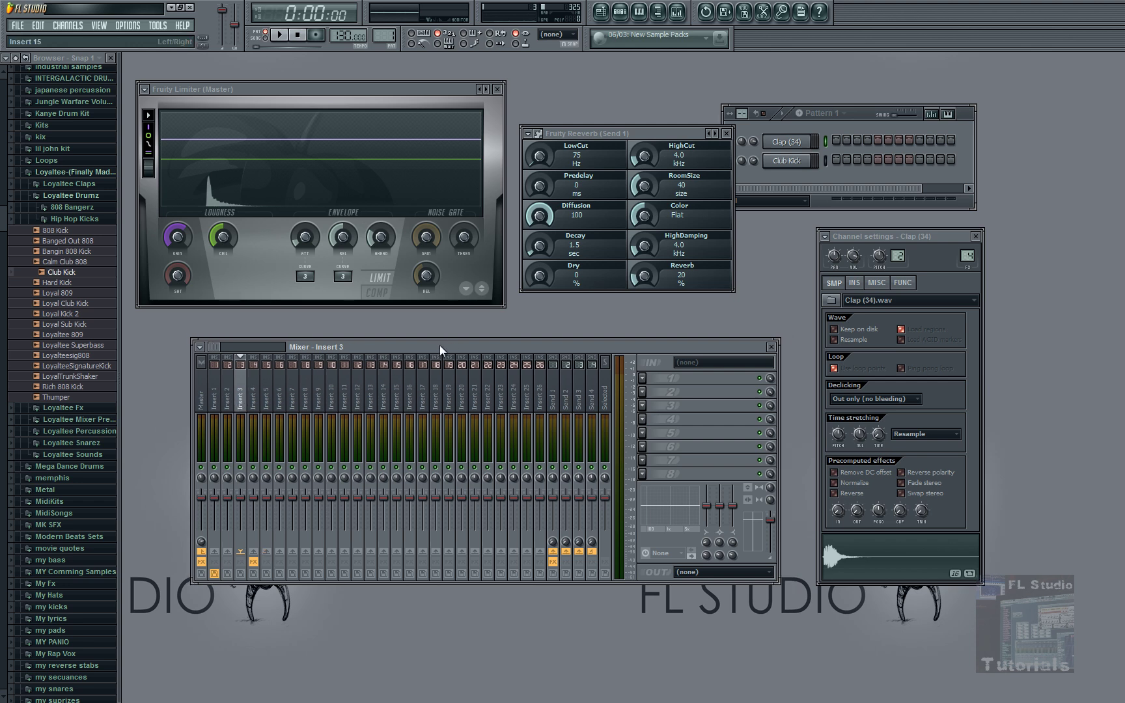
{"action": "left_click", "coordinate": [252, 399]}
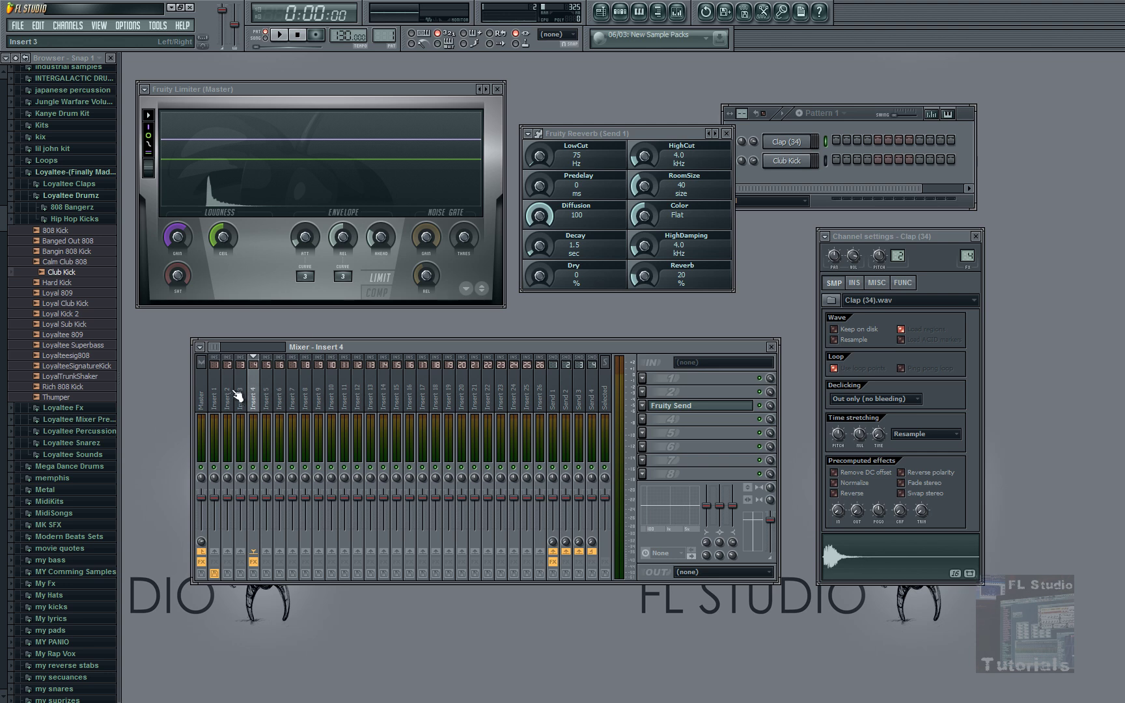
Audition the clap through Send 1's reverb, then open the menu for Insert 4's first effect slot.
{"action": "left_click", "coordinate": [556, 403]}
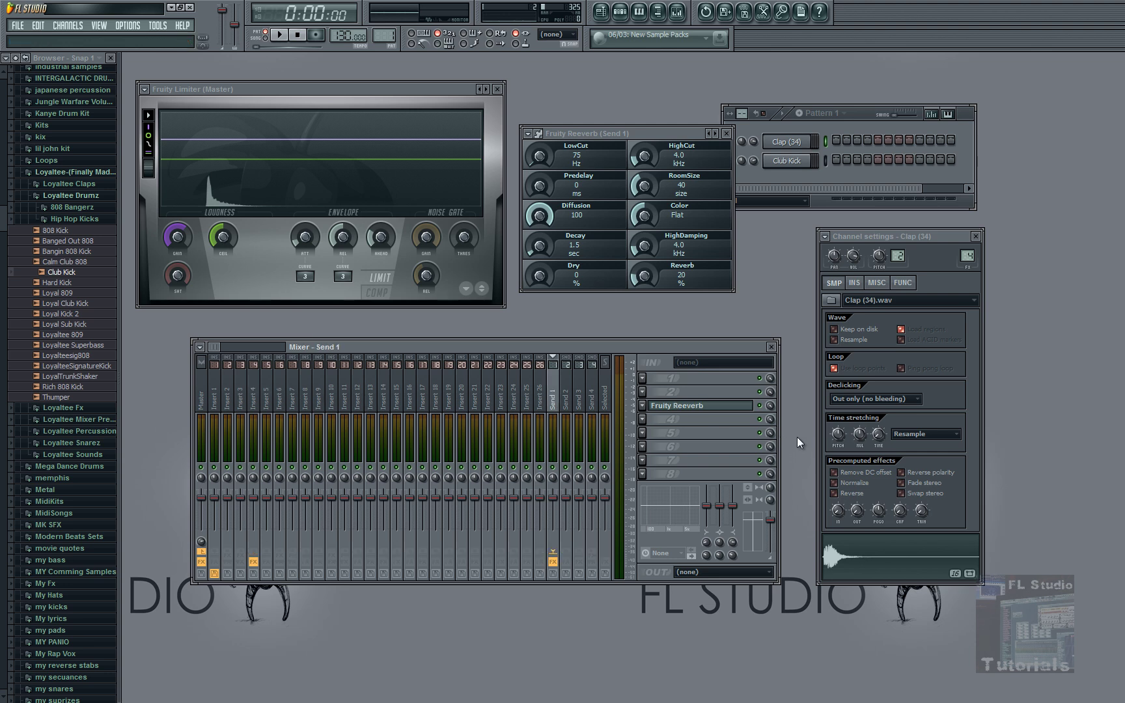
{"action": "left_click_drag", "start_coordinate": [647, 133], "coordinate": [652, 153]}
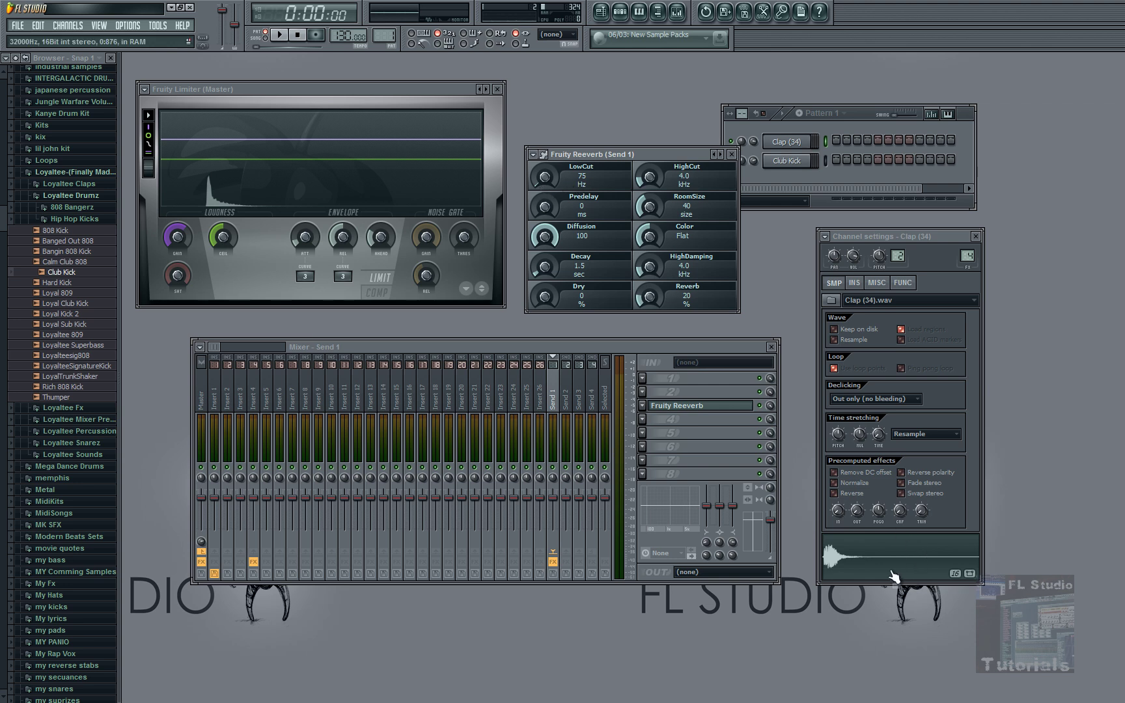
{"action": "left_click", "coordinate": [866, 564]}
{"action": "left_click", "coordinate": [866, 564]}
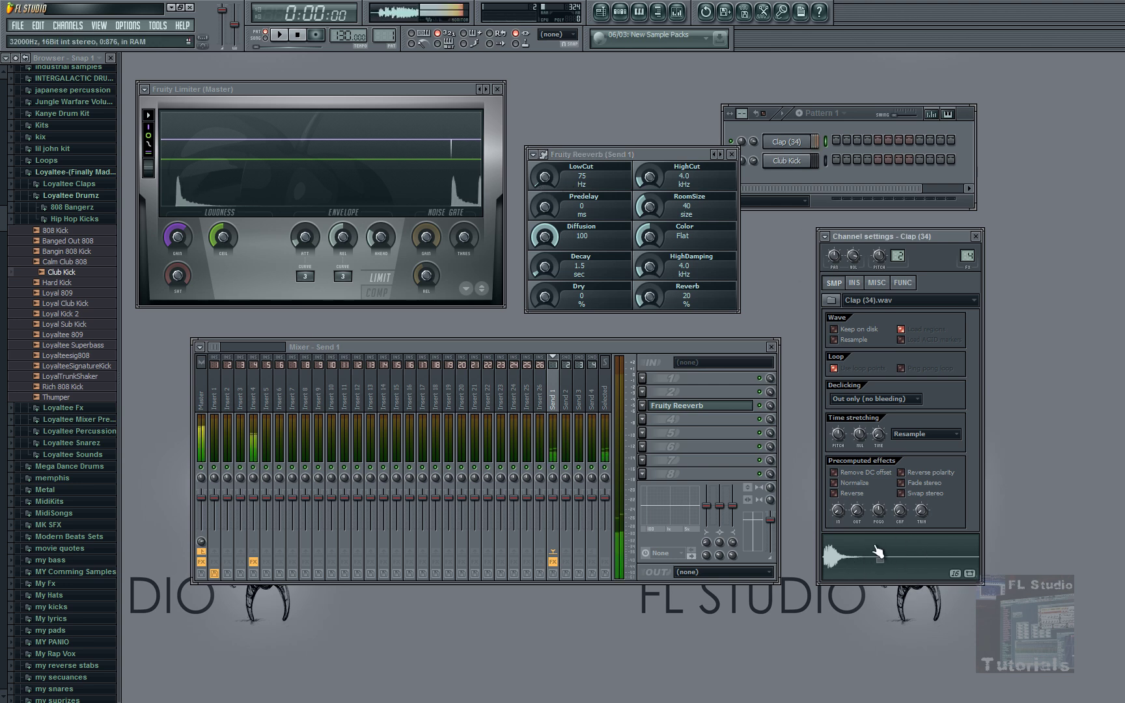
{"action": "left_click", "coordinate": [866, 564]}
{"action": "left_click", "coordinate": [865, 563]}
{"action": "left_click", "coordinate": [253, 402]}
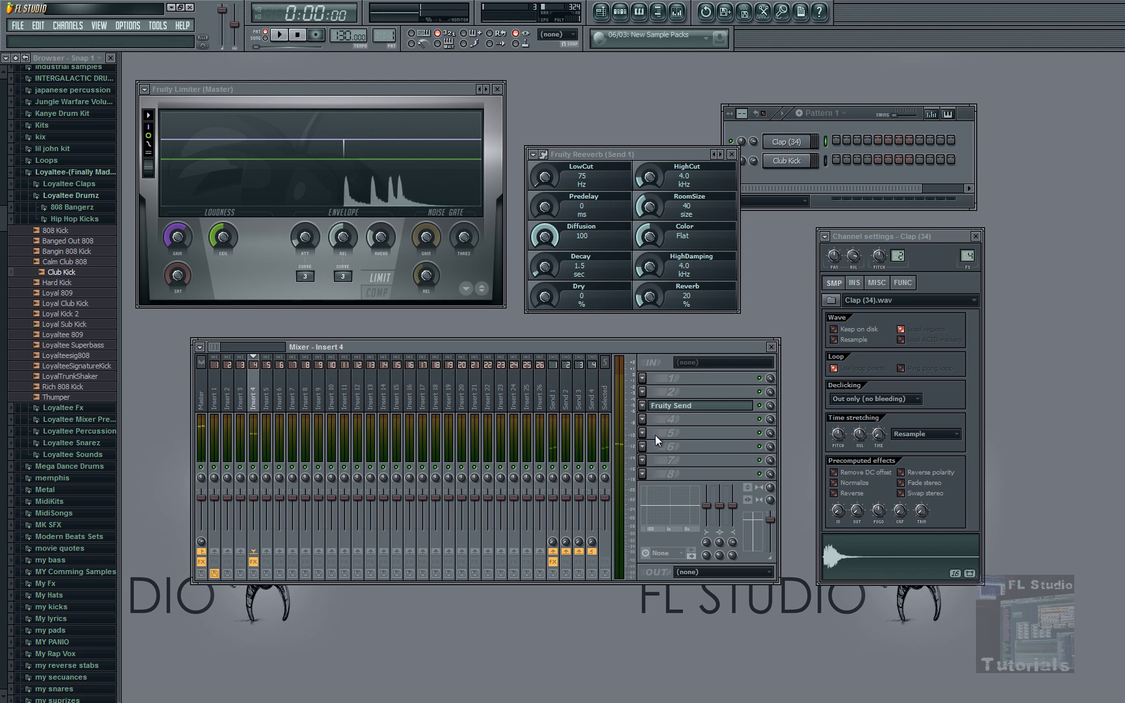
{"action": "left_click", "coordinate": [642, 377]}
Add Fruity Parametric EQ 2 to Insert 4's first slot, audition the clap, and surface the reverb window.
{"action": "mouse_move", "coordinate": [658, 392]}
{"action": "left_click", "coordinate": [822, 552]}
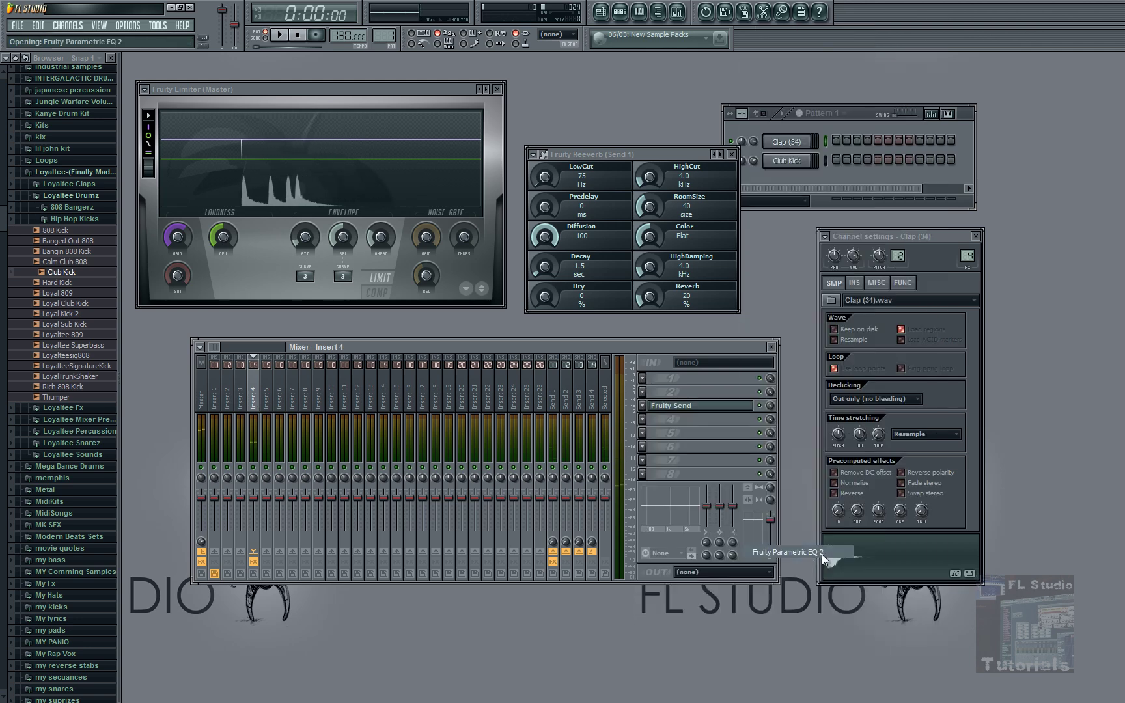
{"action": "left_click", "coordinate": [837, 564]}
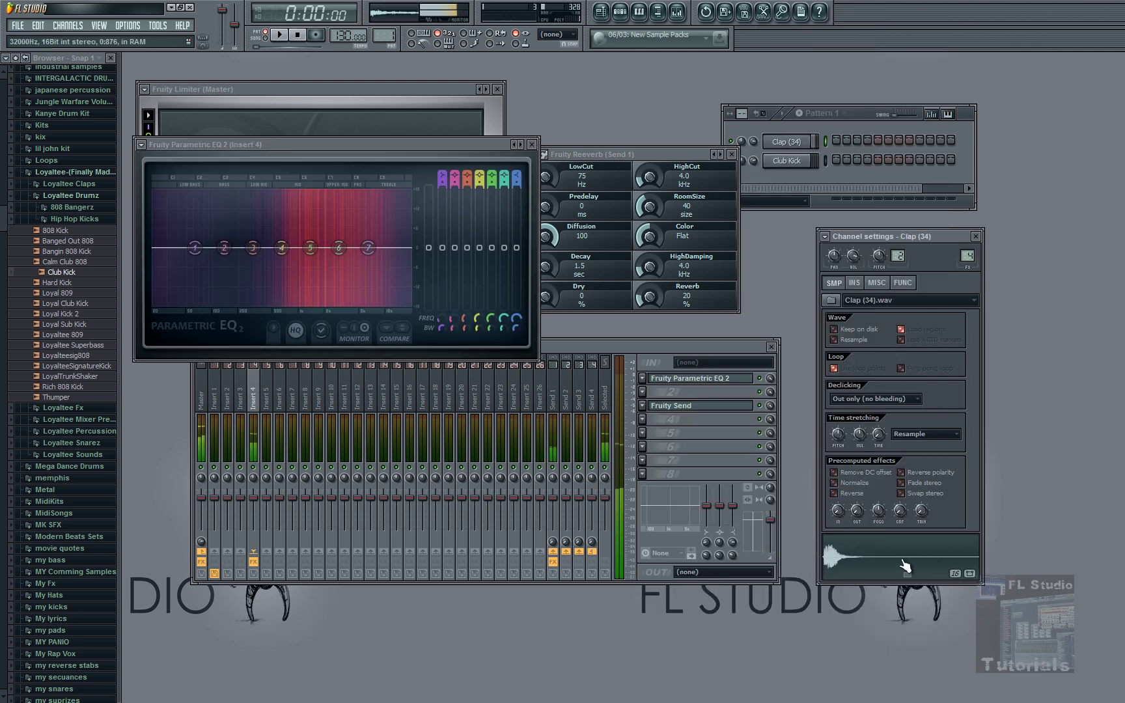
{"action": "left_click_drag", "start_coordinate": [292, 147], "coordinate": [299, 133]}
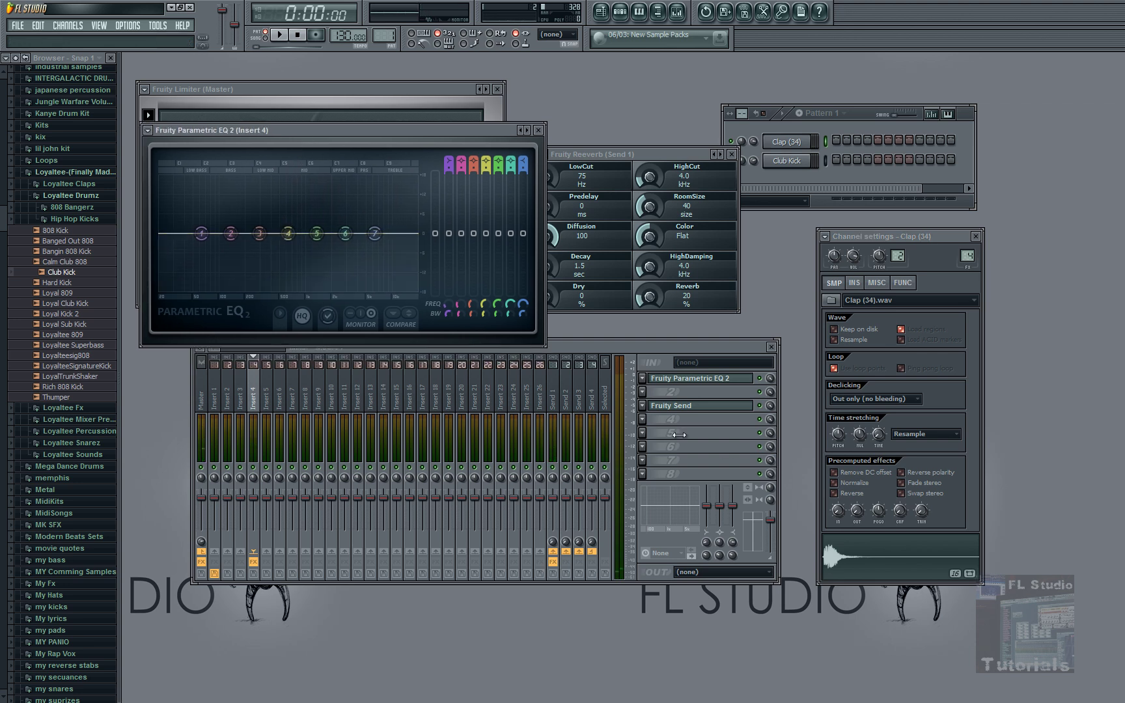
{"action": "left_click", "coordinate": [913, 553]}
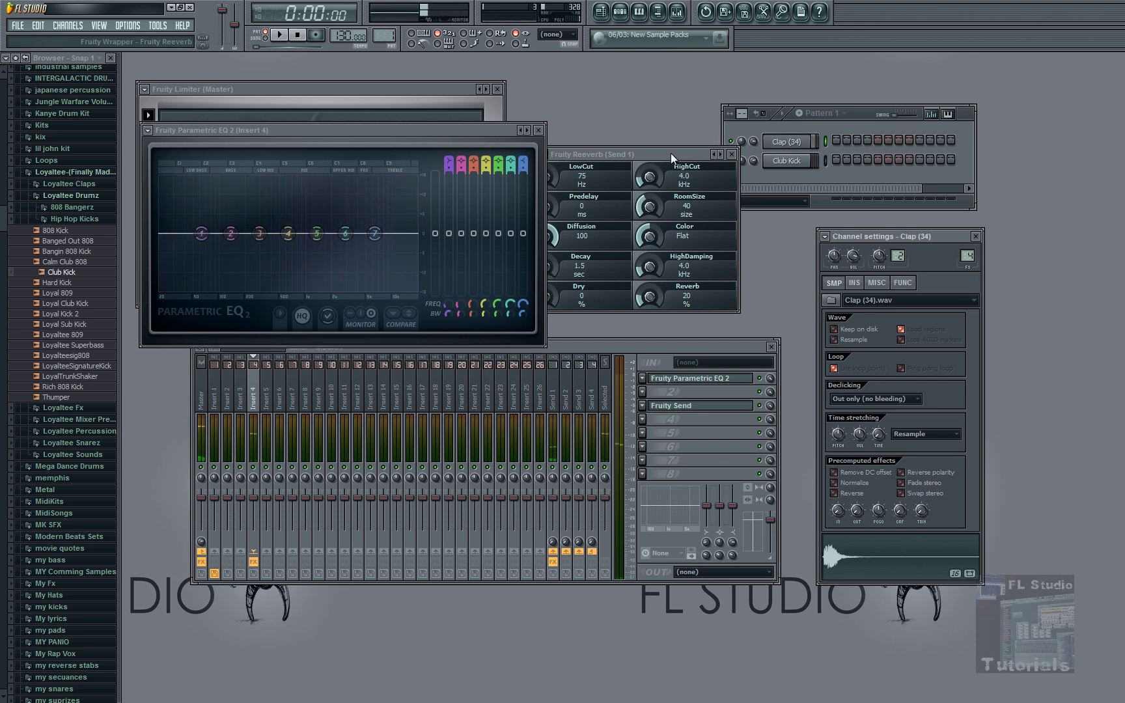
{"action": "left_click_drag", "start_coordinate": [671, 153], "coordinate": [705, 144]}
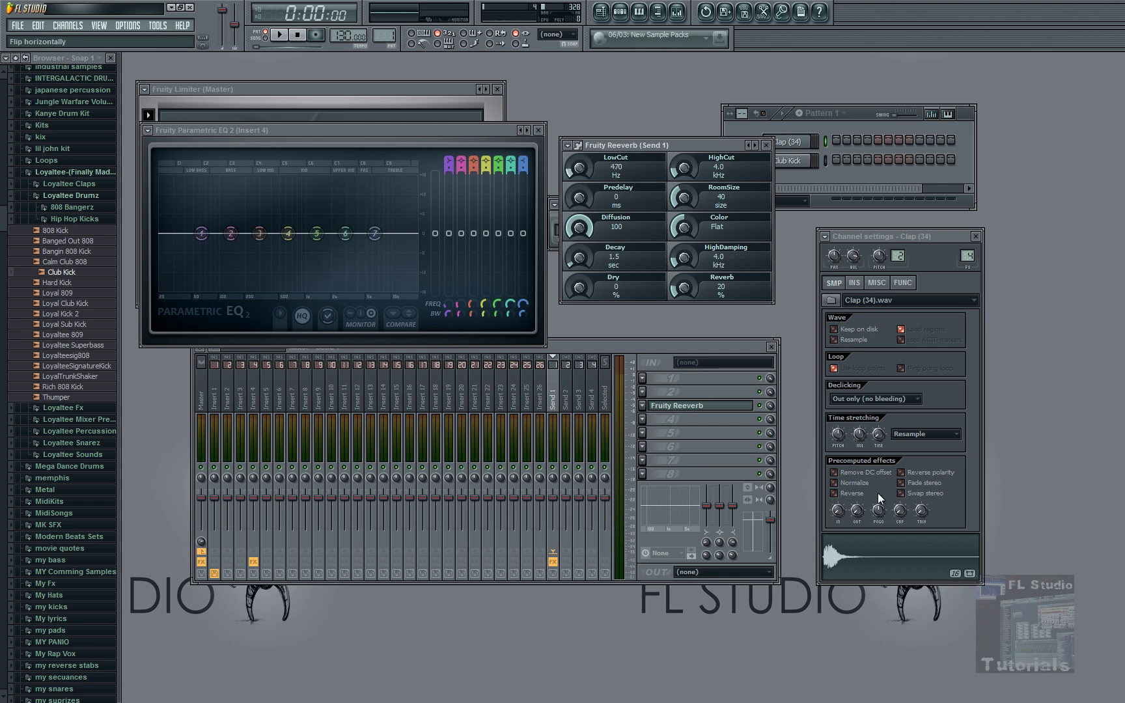
Audition the 470 Hz low cut, then move the Reeverb, Pattern and Mixer windows to uncover Fruity Send.
{"action": "left_click", "coordinate": [914, 553]}
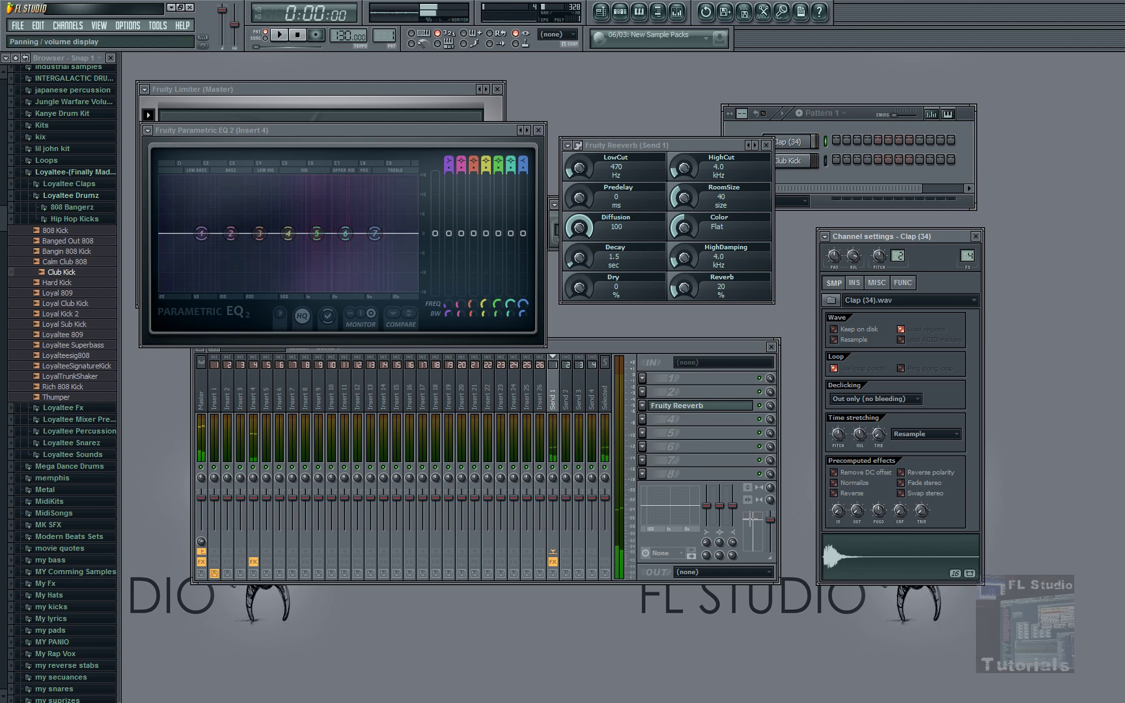
{"action": "left_click_drag", "start_coordinate": [693, 150], "coordinate": [1124, 100]}
{"action": "left_click_drag", "start_coordinate": [854, 115], "coordinate": [859, 102]}
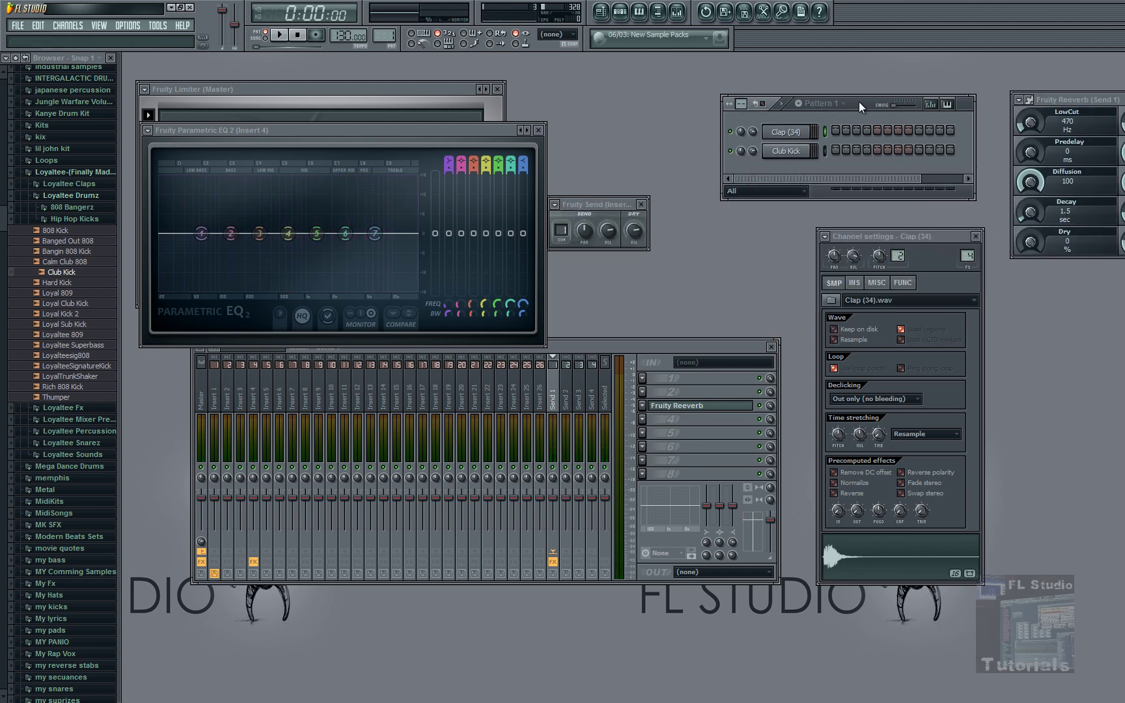
{"action": "left_click_drag", "start_coordinate": [582, 346], "coordinate": [577, 366]}
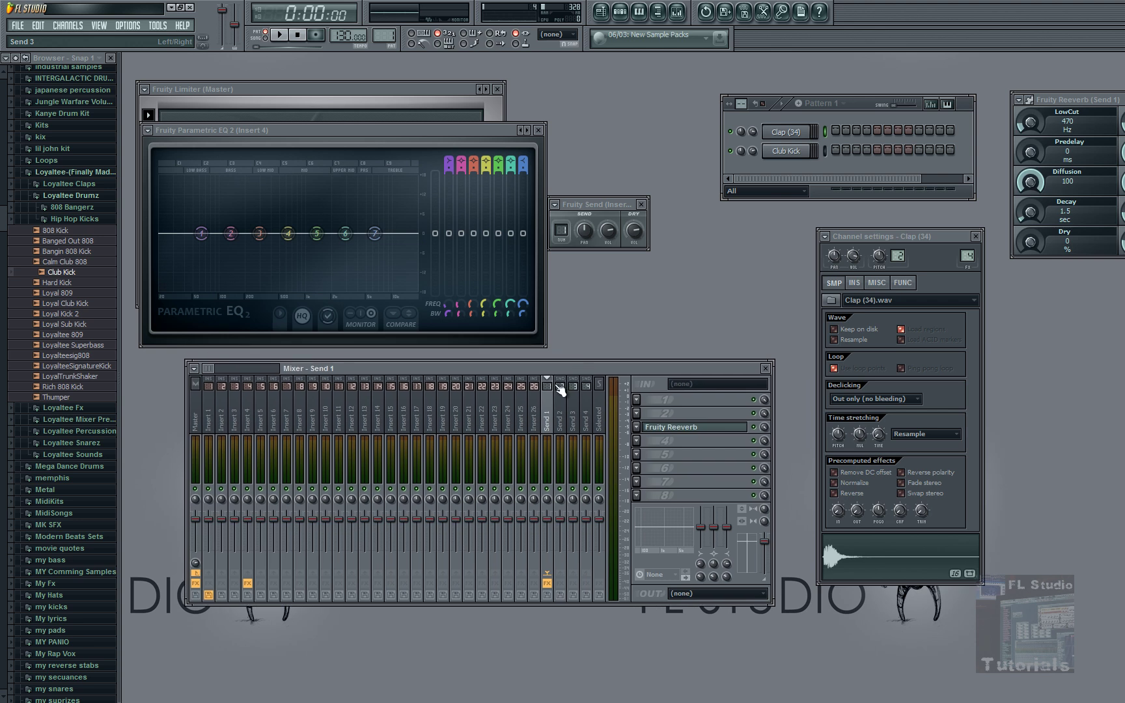